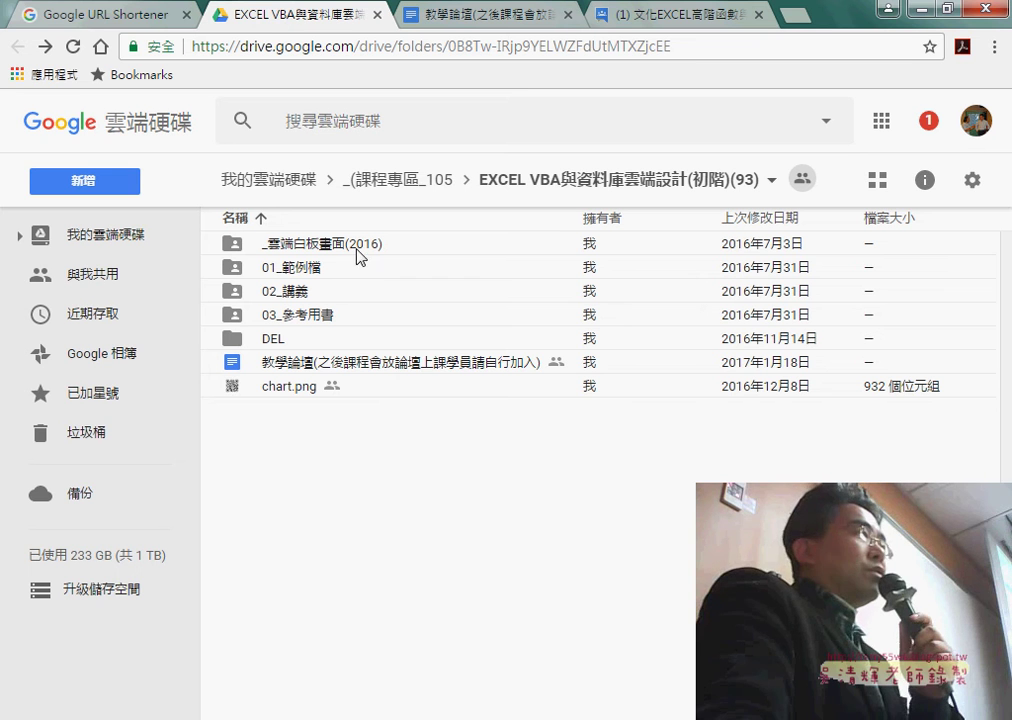
Open the 教學論壇 forum-links document from the course Drive folder
click(341, 370)
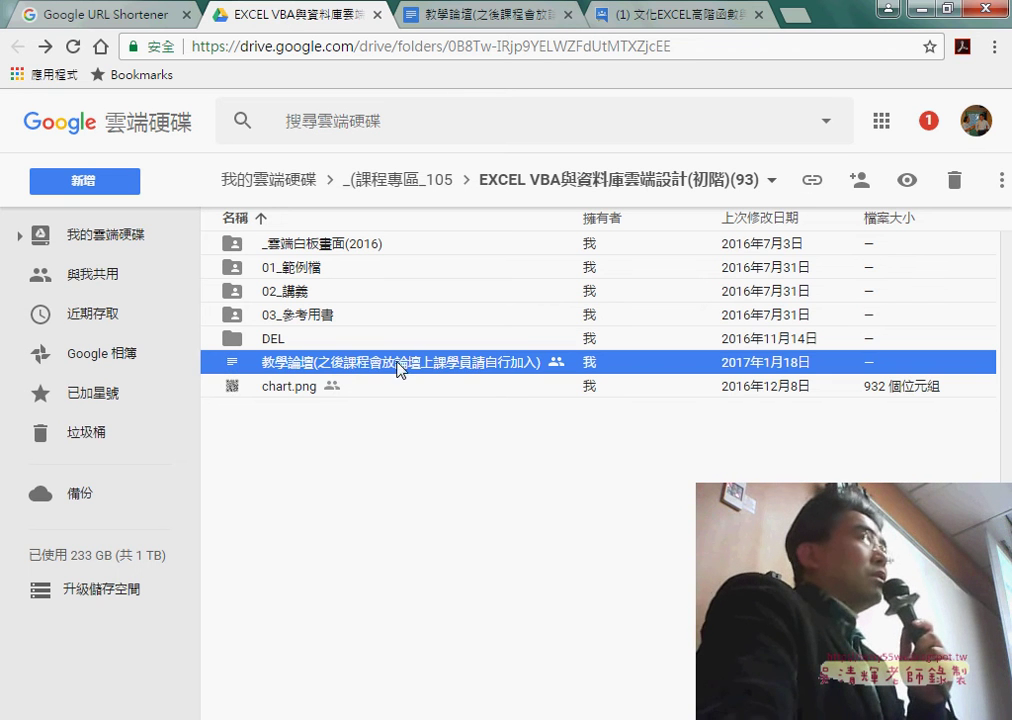
click(462, 22)
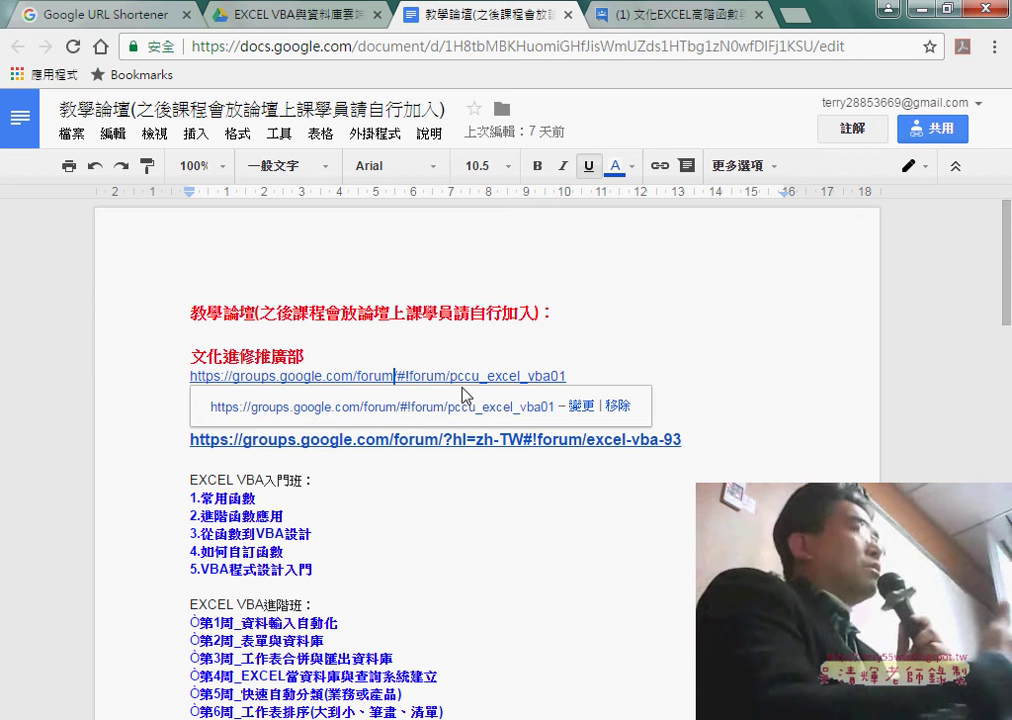
Open the second-class topic in the pccu_excel_vba01 forum and its YouTube lesson playlist
click(405, 416)
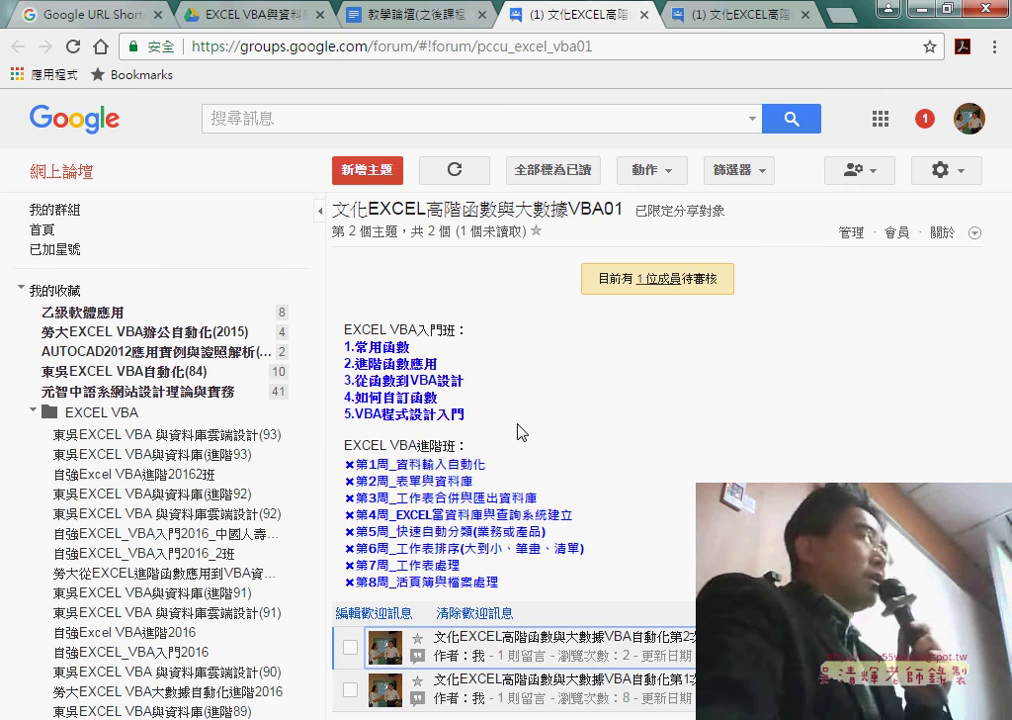
click(597, 658)
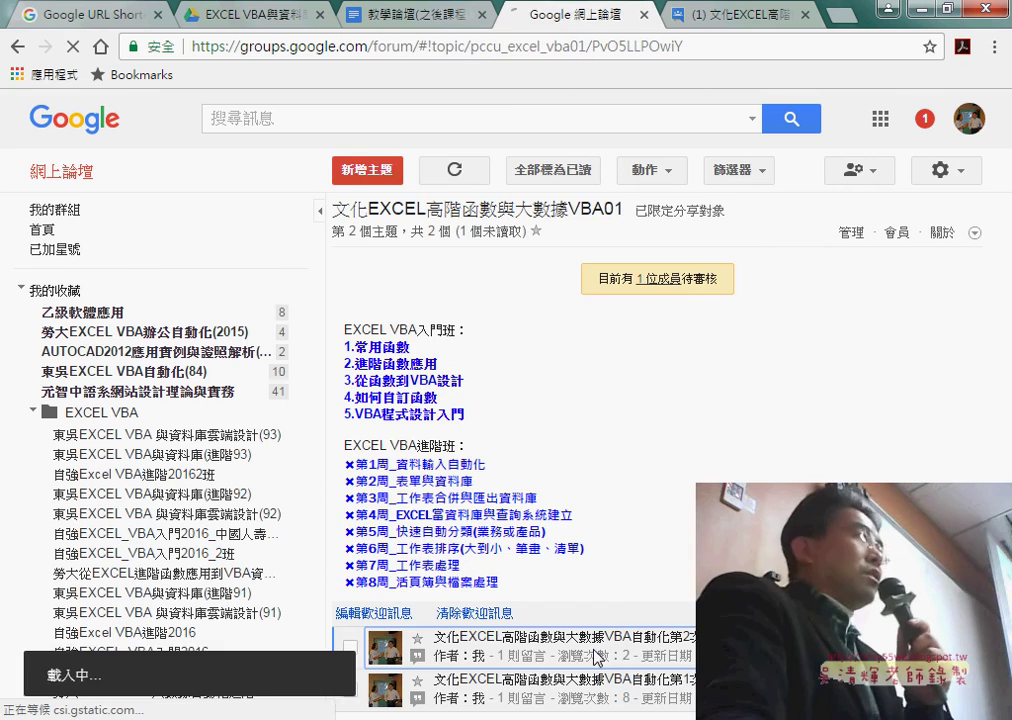
scroll(597, 518, down, 1)
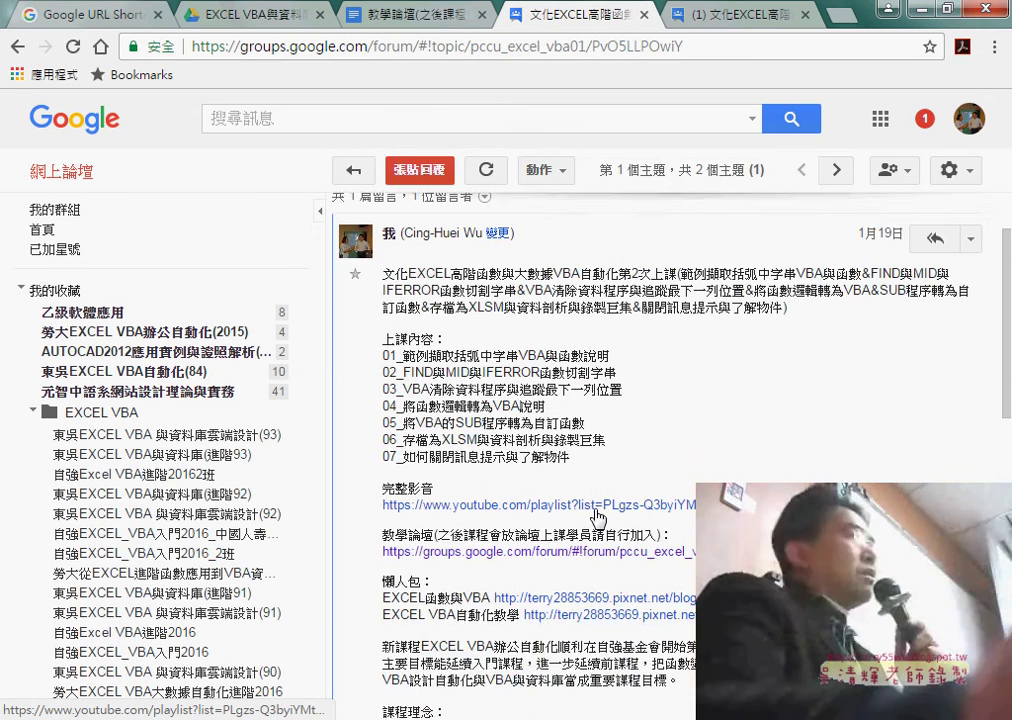
click(597, 505)
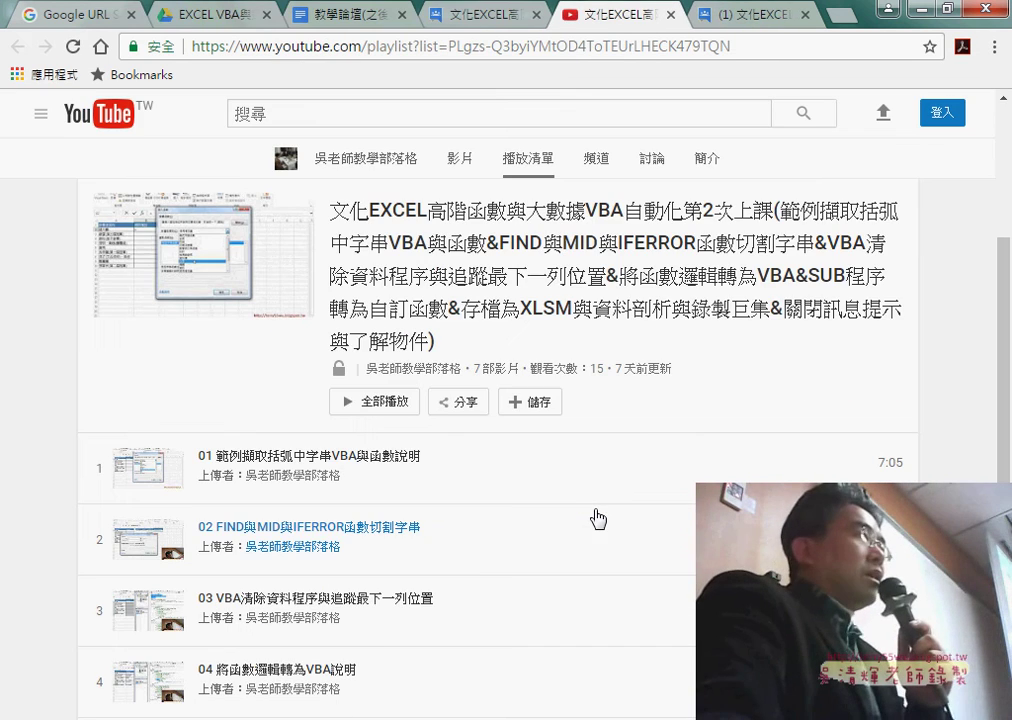
Browse the seven playlist videos, then close the YouTube tab to return to the forum post
scroll(598, 519, down, 2)
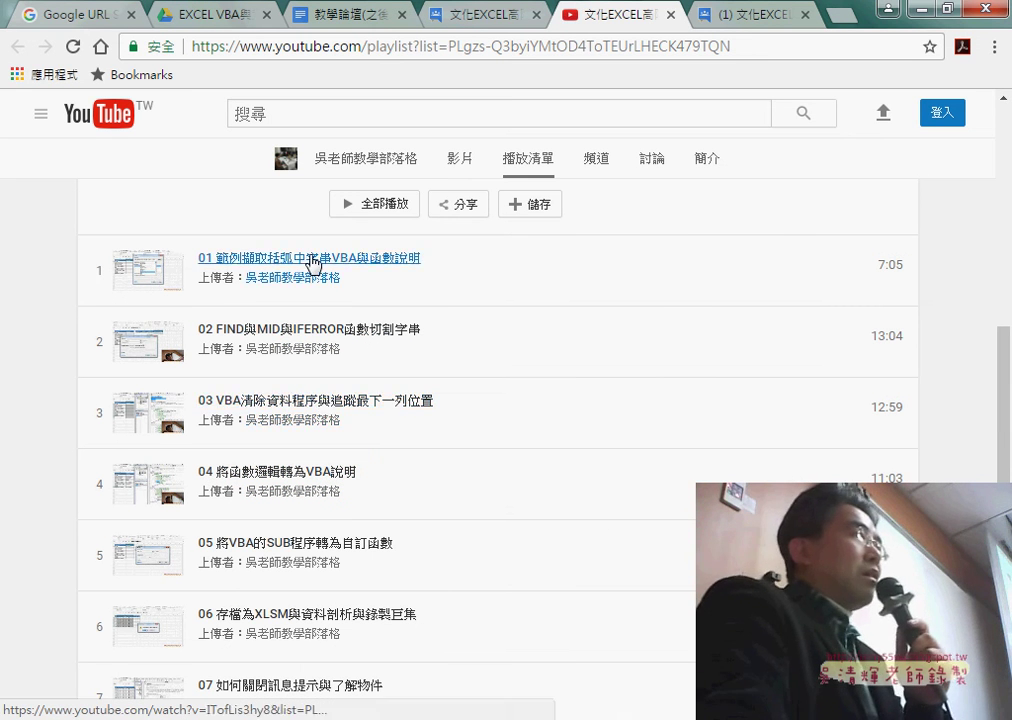
scroll(330, 486, down, 2)
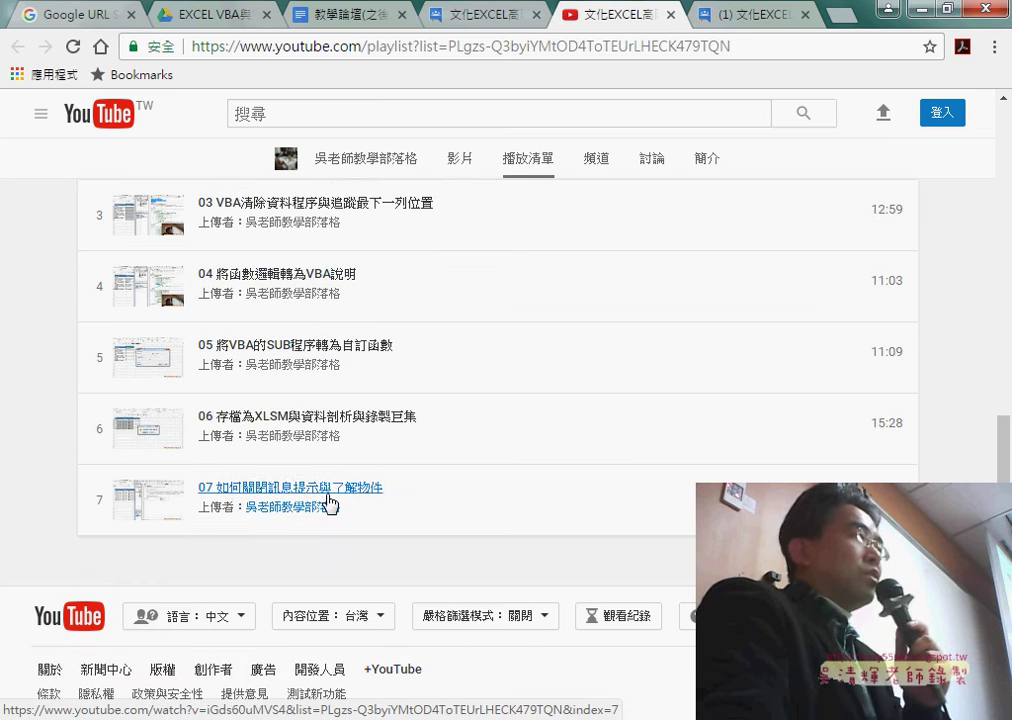
scroll(330, 502, up, 1)
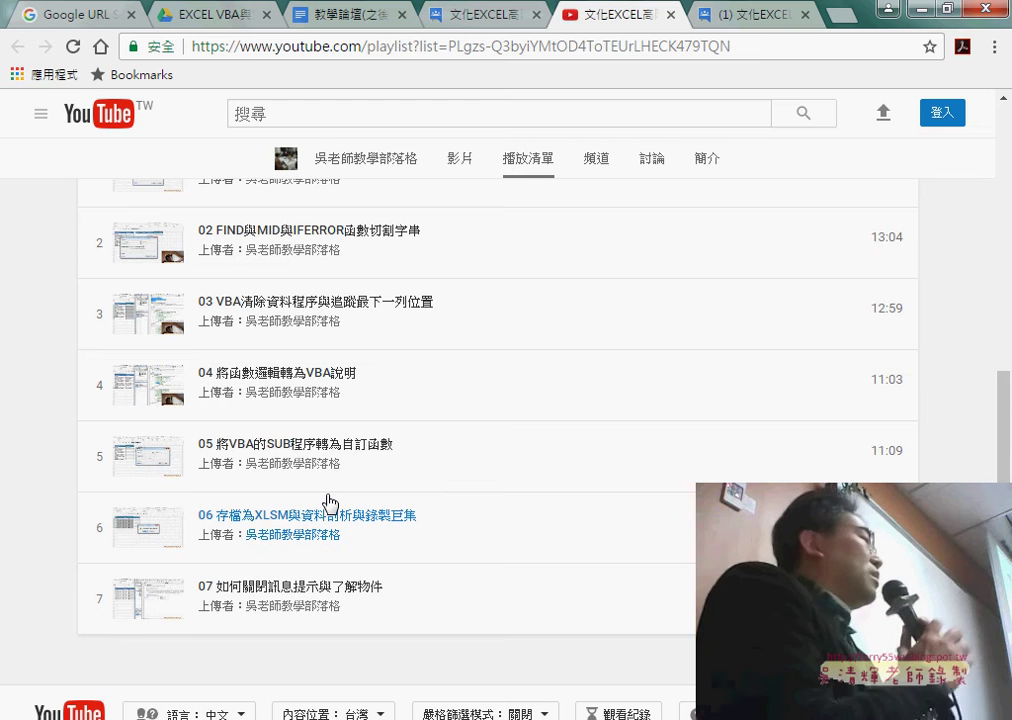
scroll(330, 502, up, 1)
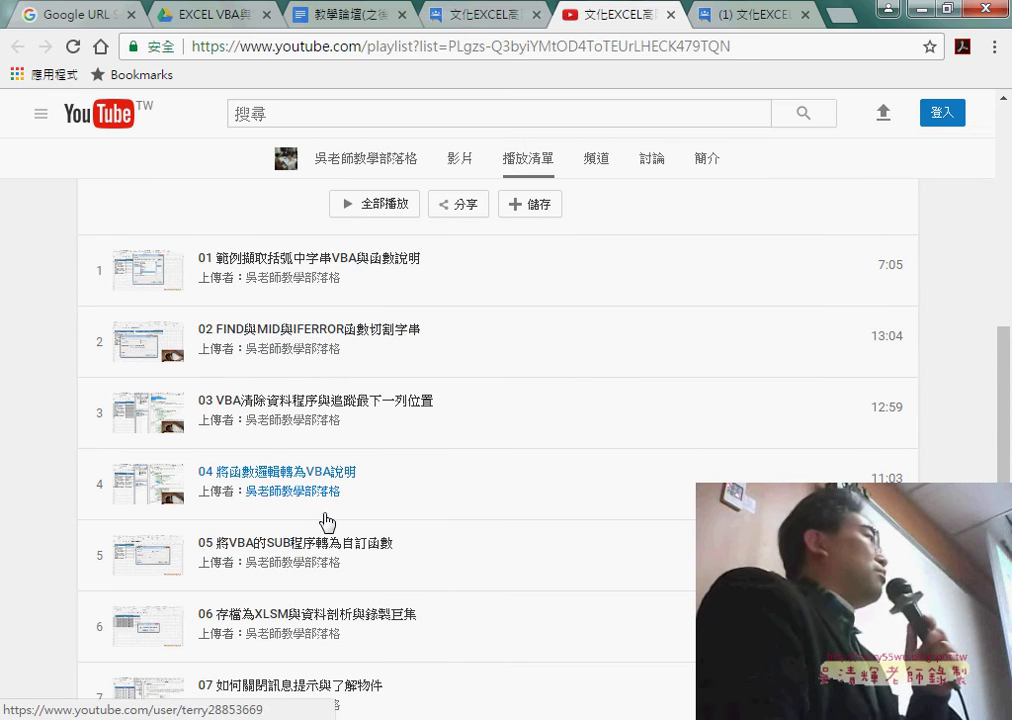
scroll(325, 540, down, 1)
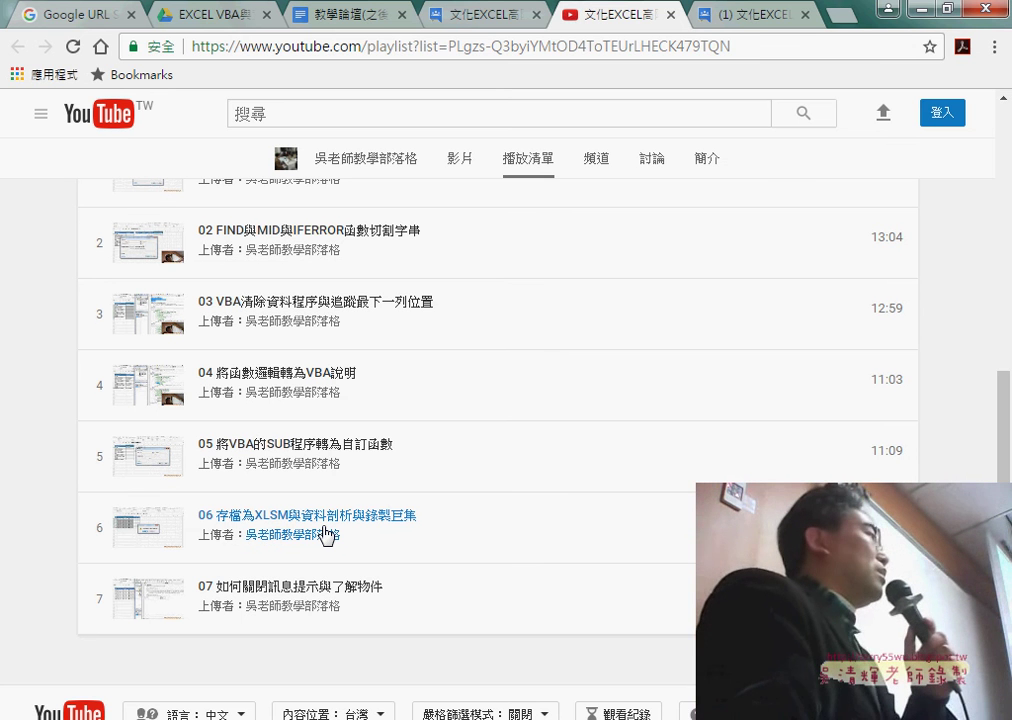
click(669, 15)
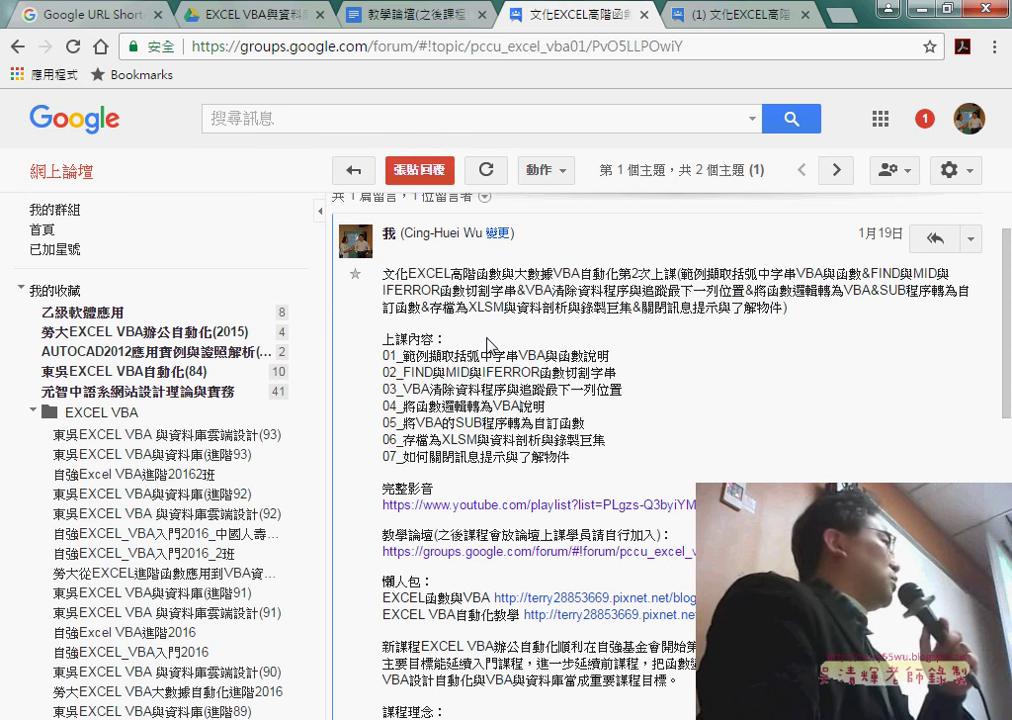
Return to the course Drive folder and bring the 02邏輯函數 Explorer window forward
click(408, 14)
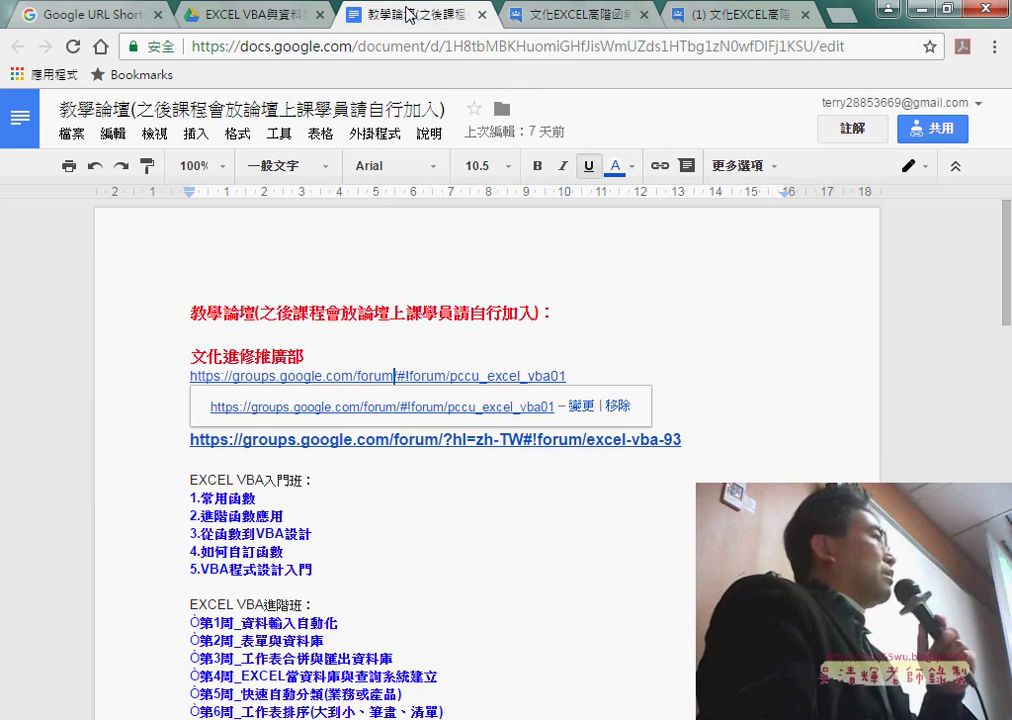
click(284, 20)
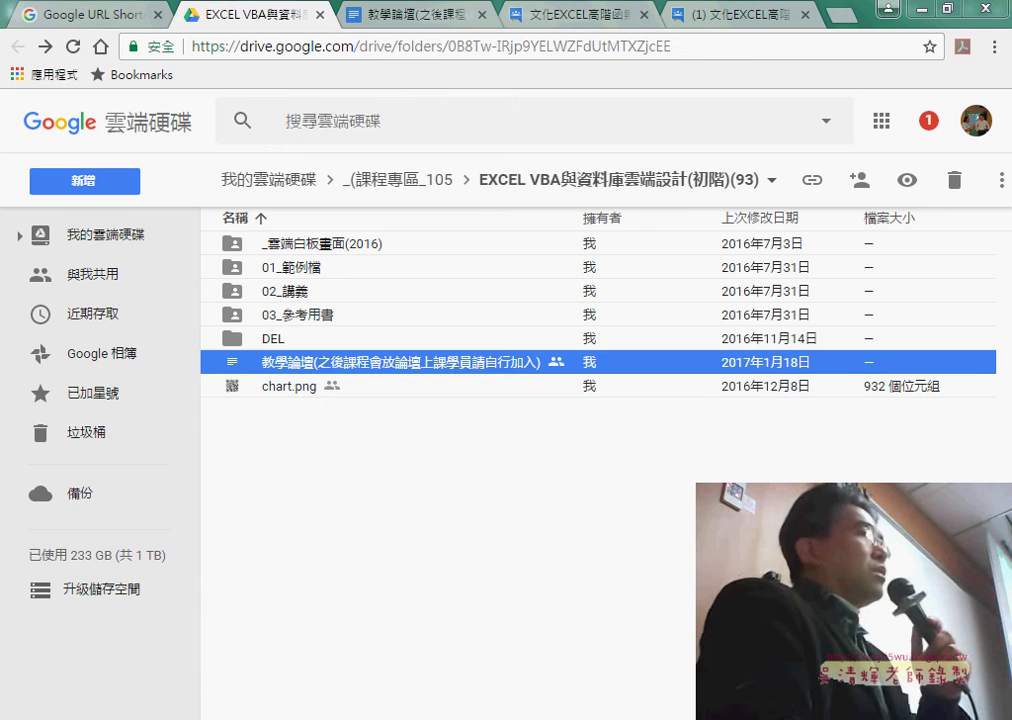
click(520, 646)
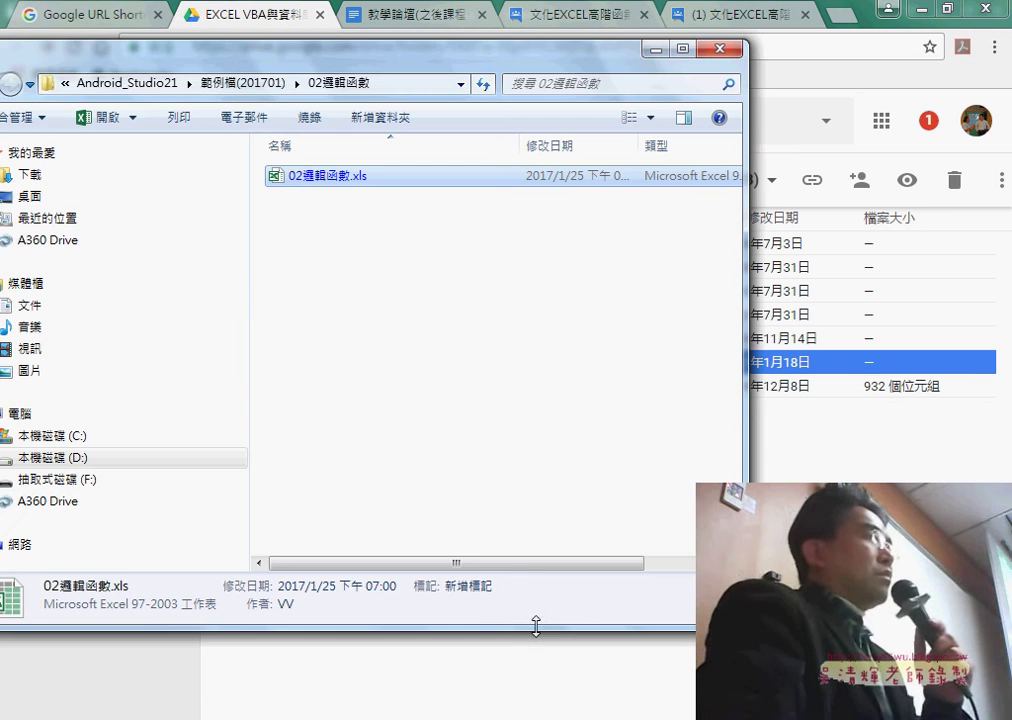
Open 02邏輯函數.xls from the 範例檔(201701) 02邏輯函數 folder and show its IF sheet
click(214, 96)
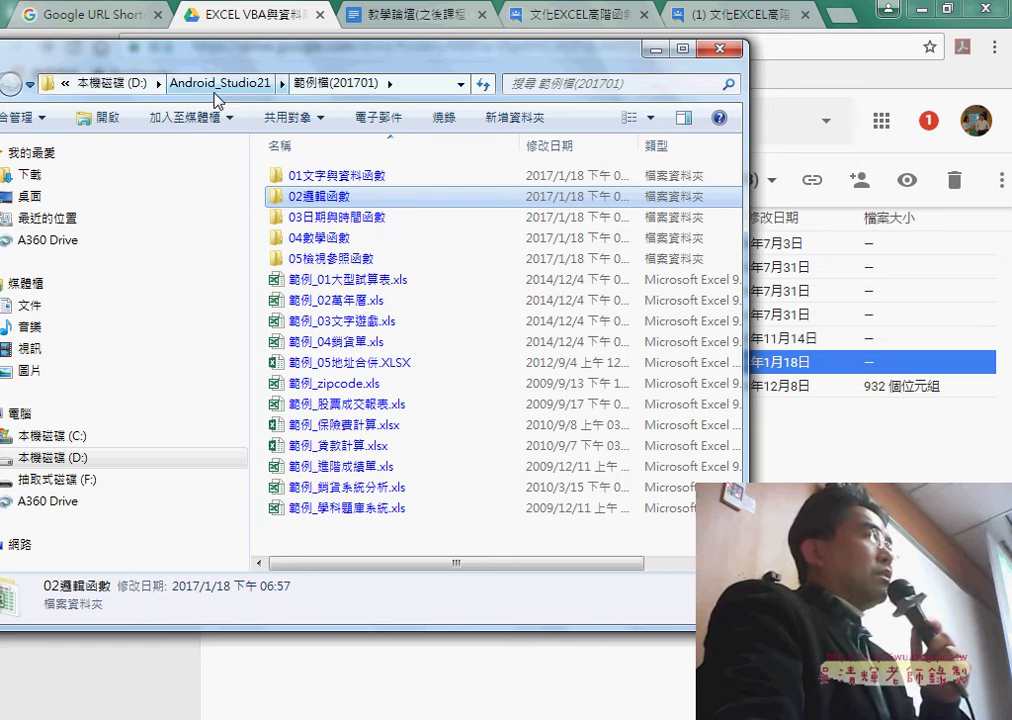
double_click(326, 198)
double_click(330, 188)
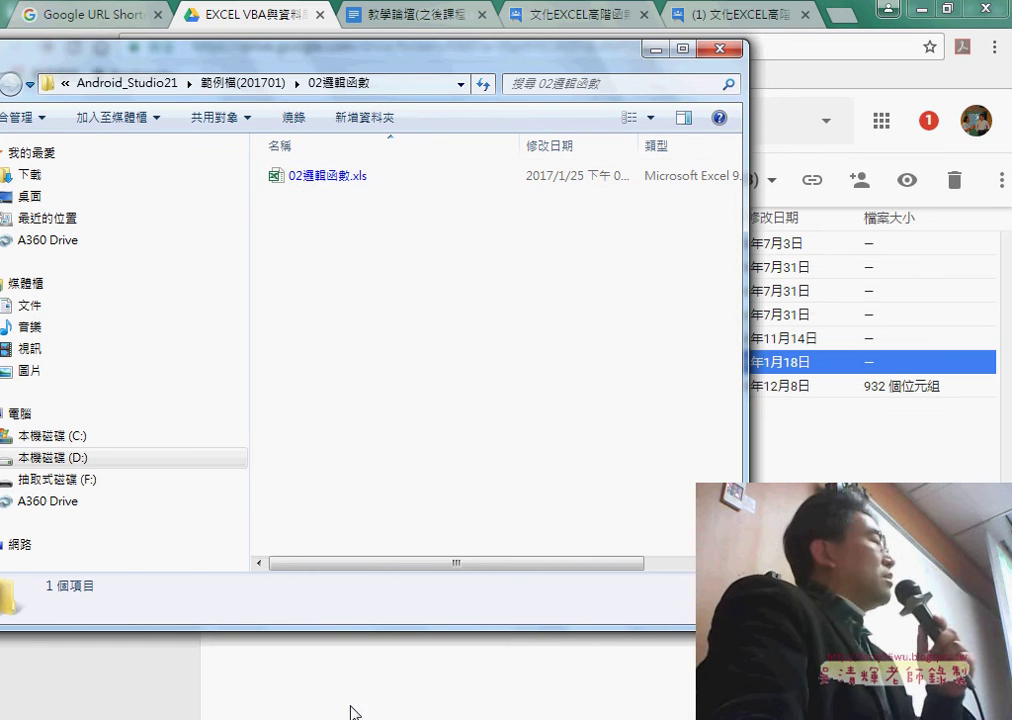
click(120, 684)
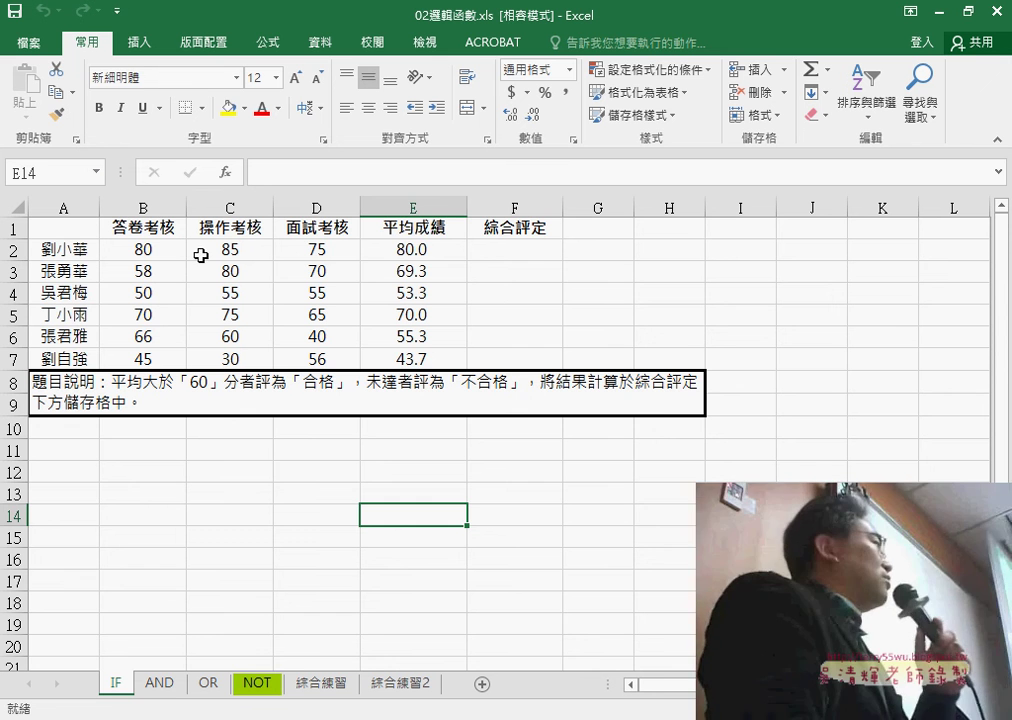
click(405, 249)
click(542, 249)
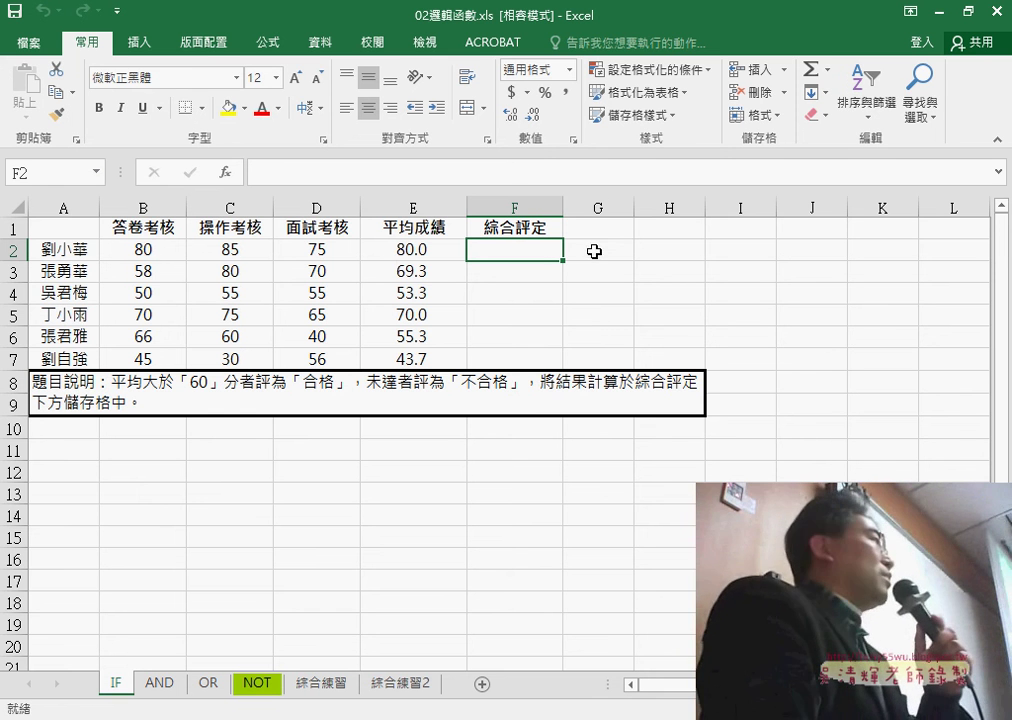
click(418, 248)
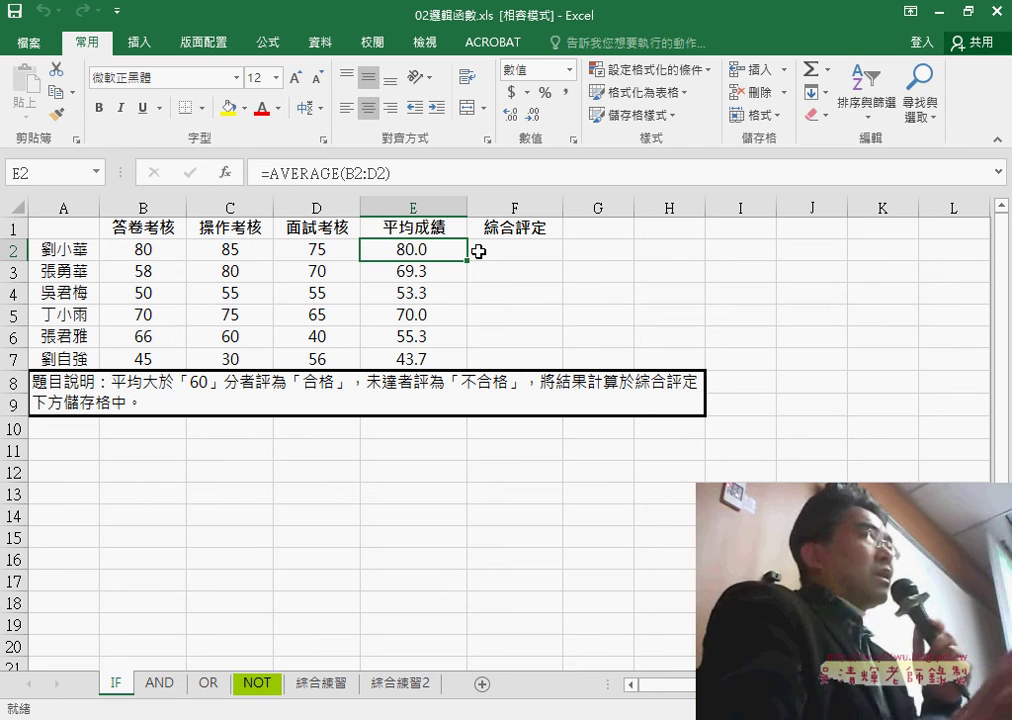
Select cell F2 under the 綜合評定 heading
click(505, 251)
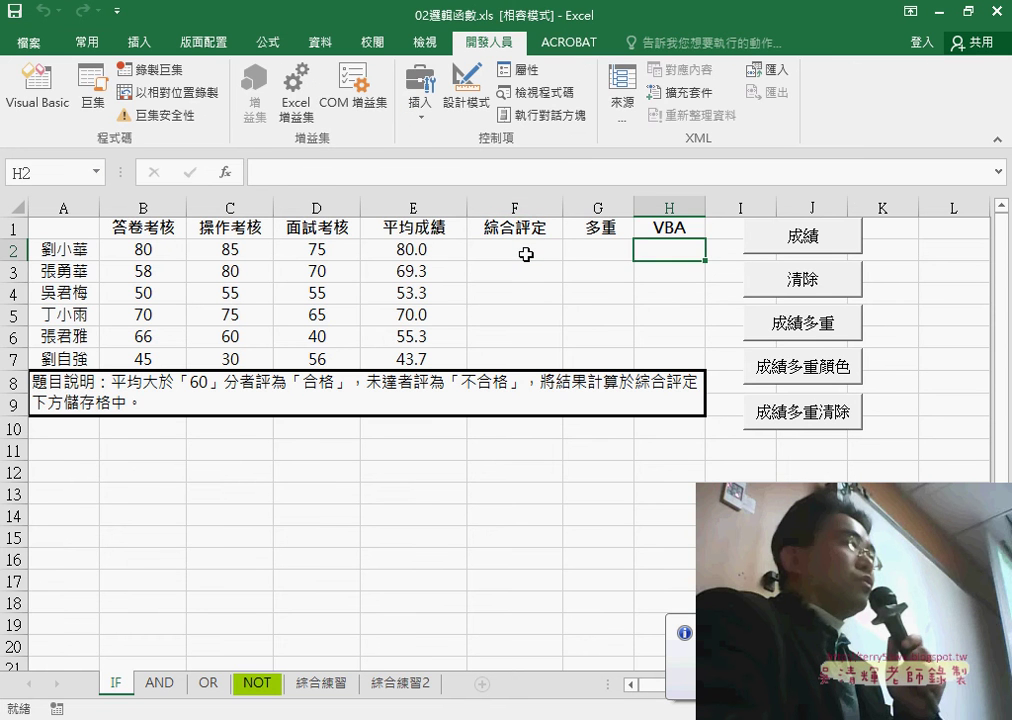
Insert the IF function into F2 from the Logical category, after comparing IF and IFERROR
click(525, 254)
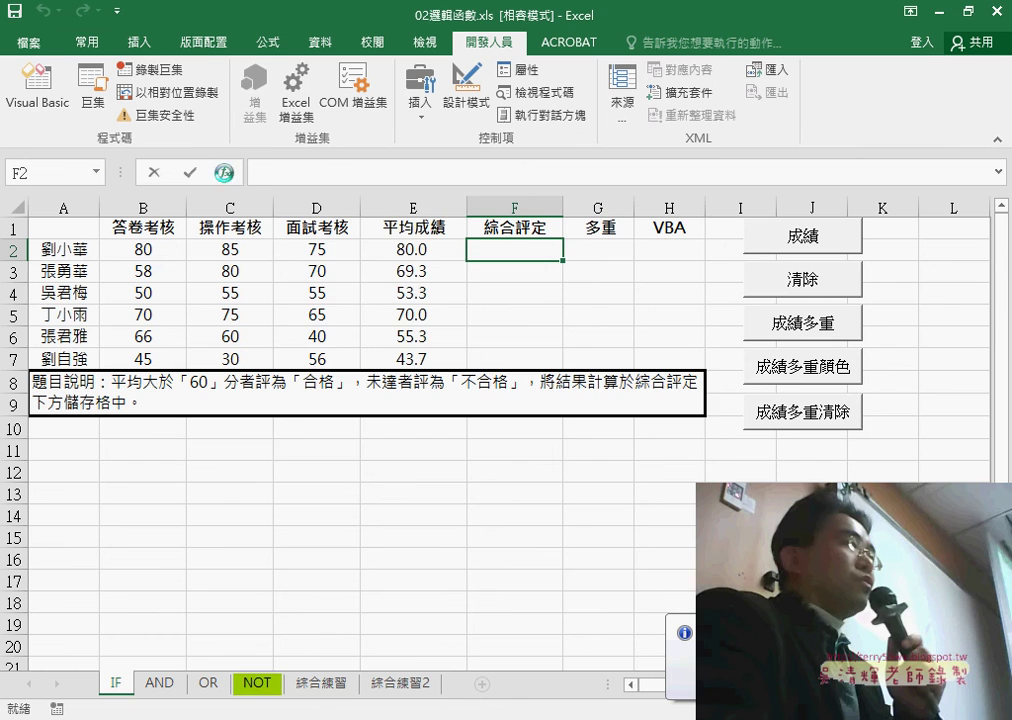
click(225, 172)
click(460, 251)
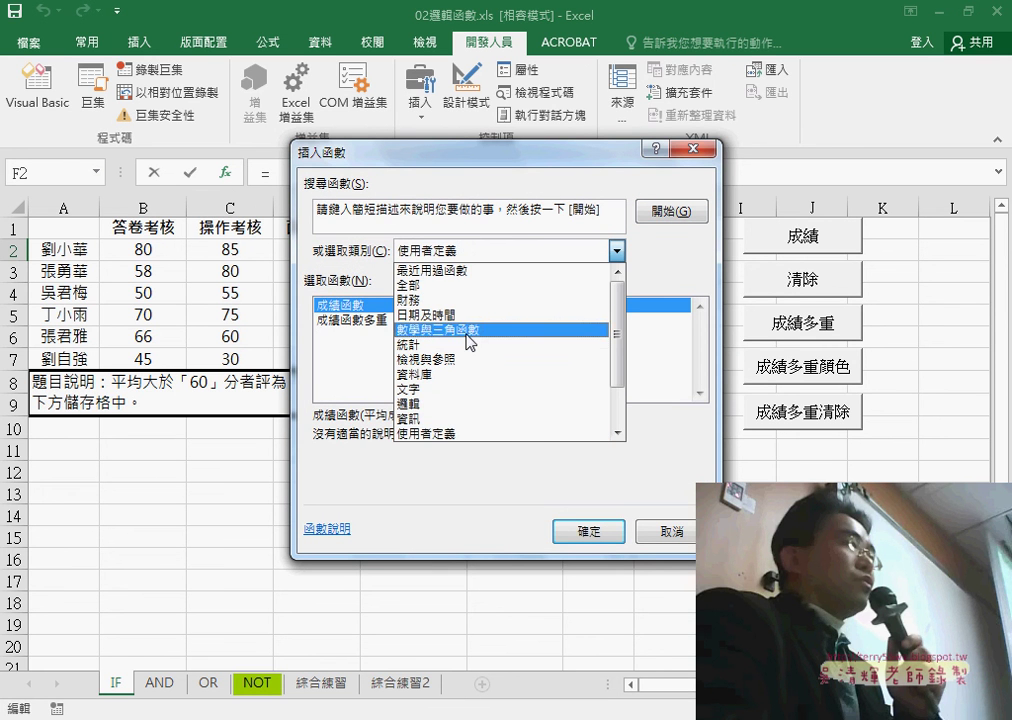
click(471, 404)
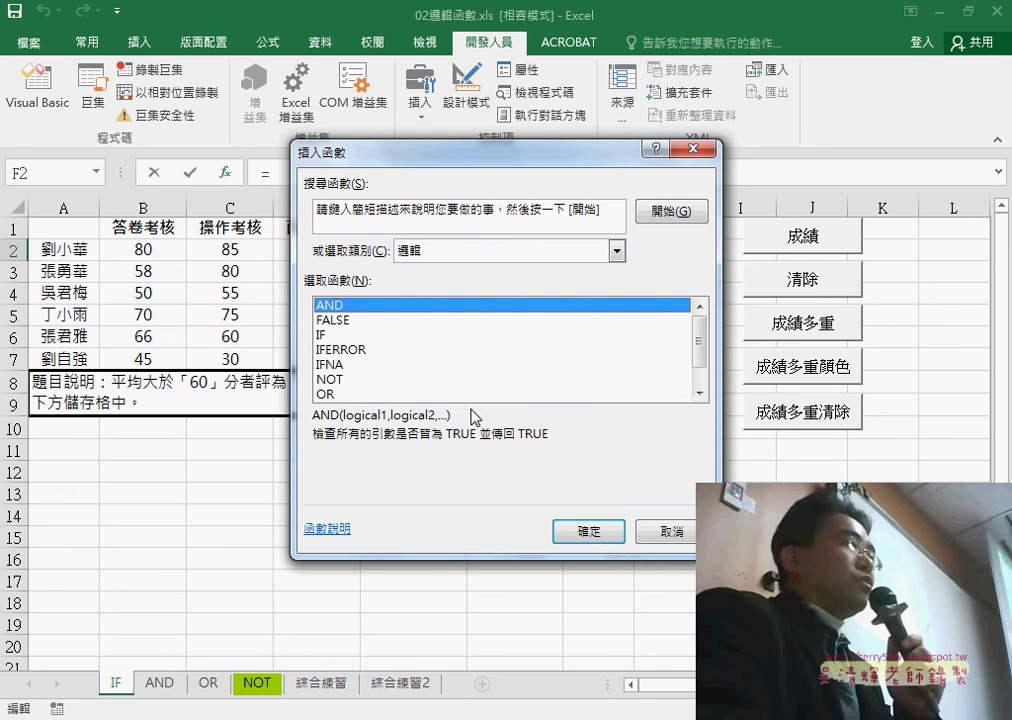
click(341, 343)
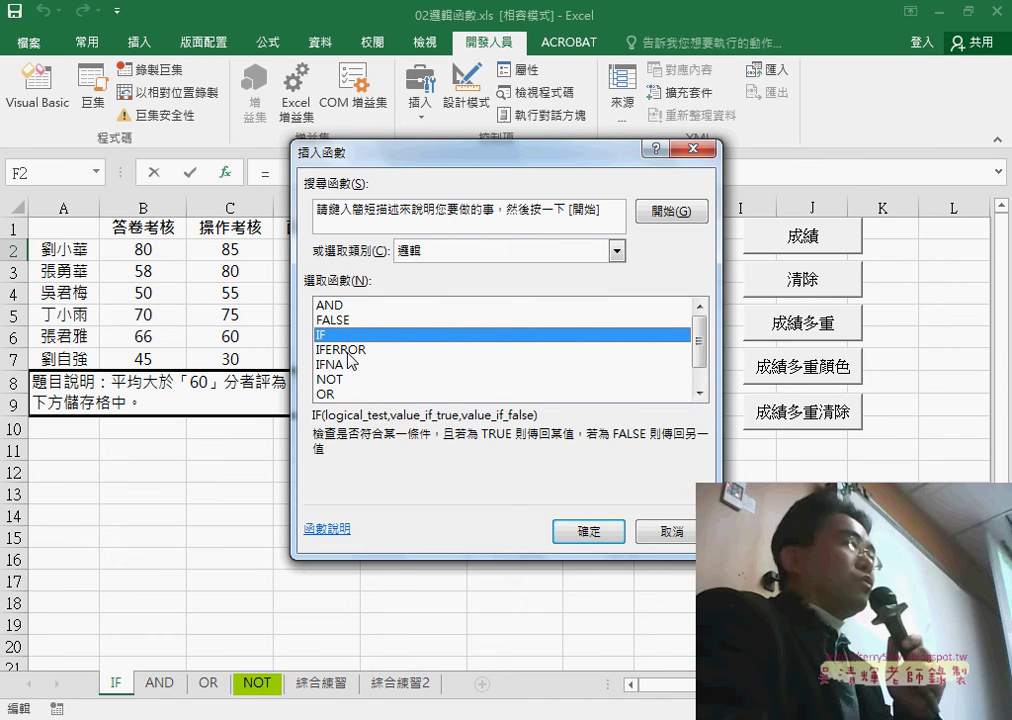
click(349, 355)
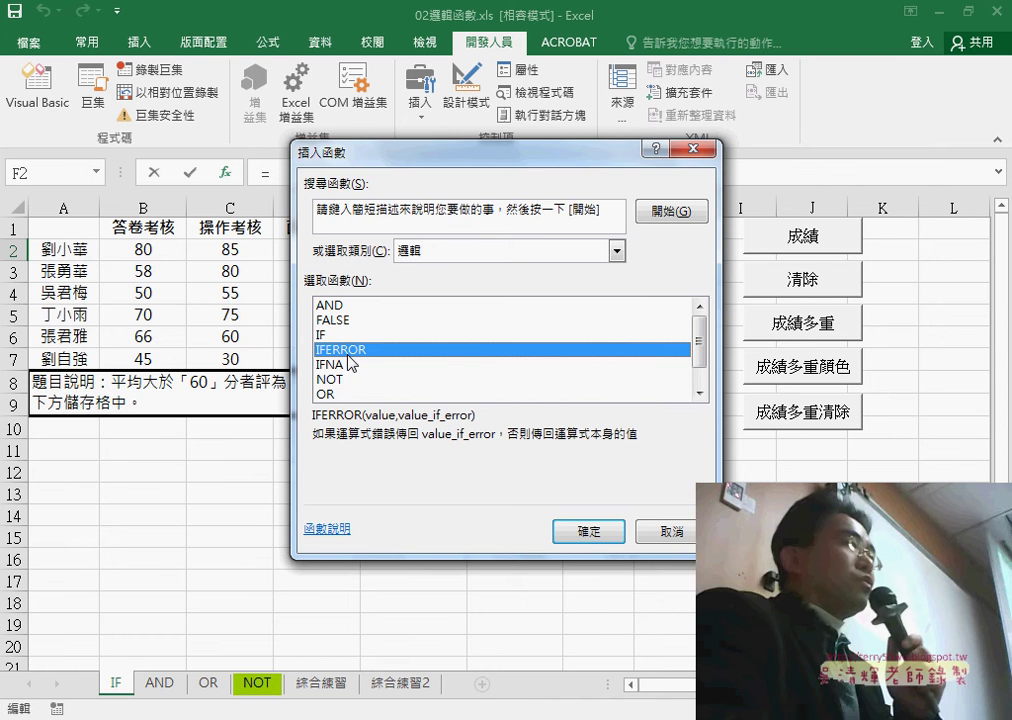
click(338, 336)
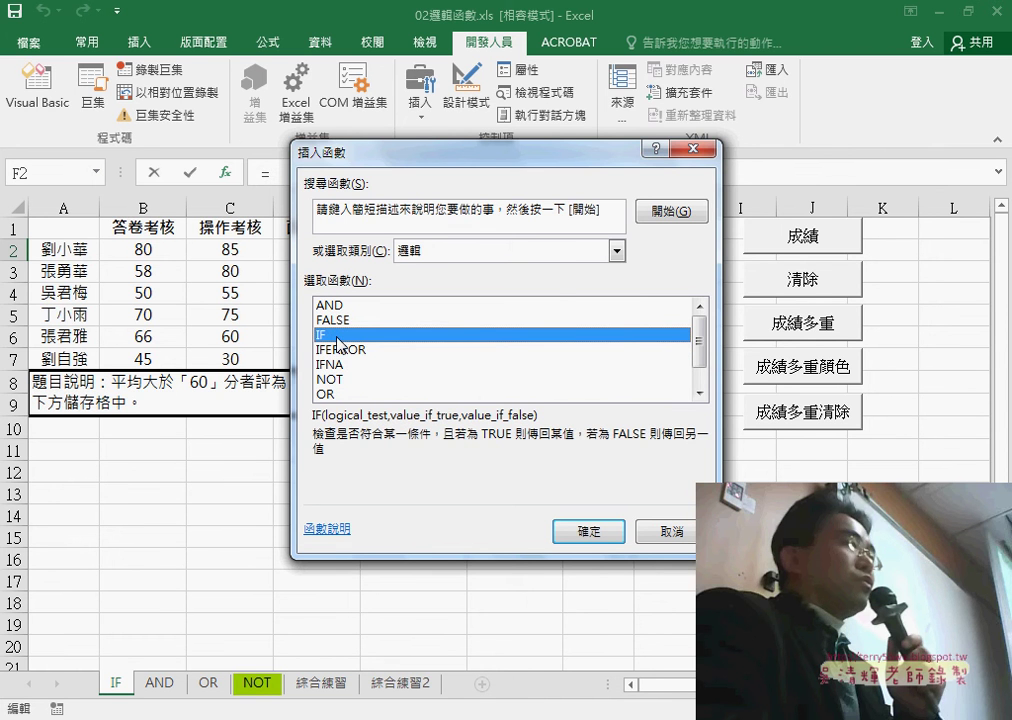
click(589, 531)
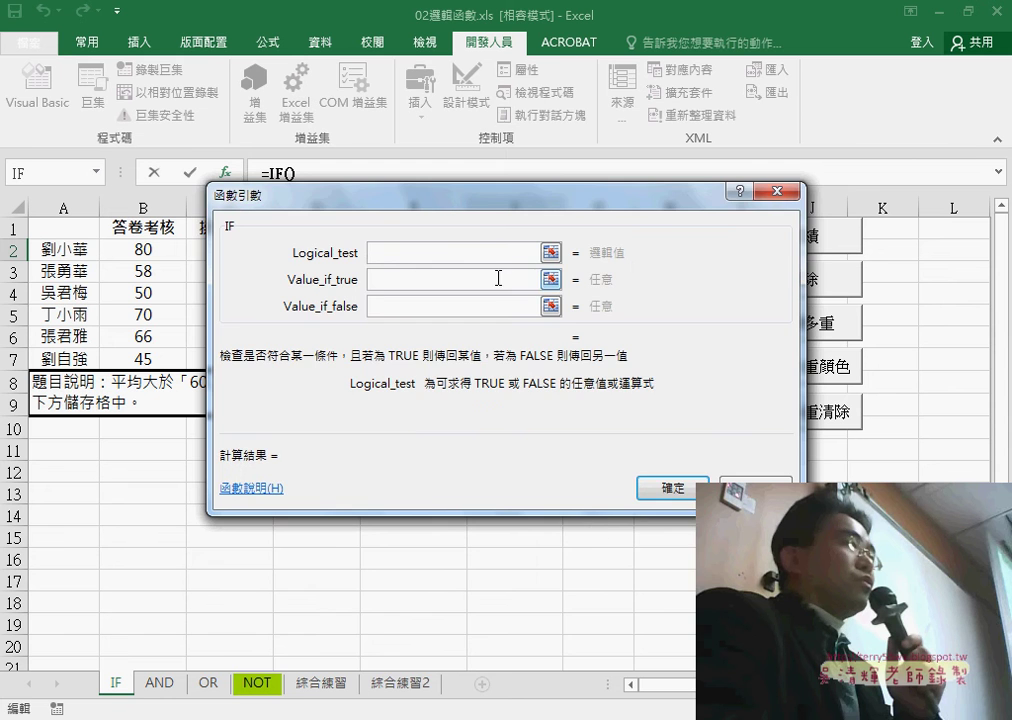
Fill the IF arguments: test E2>=60, "合格" if true, "不合格" if false
drag(484, 201, 487, 410)
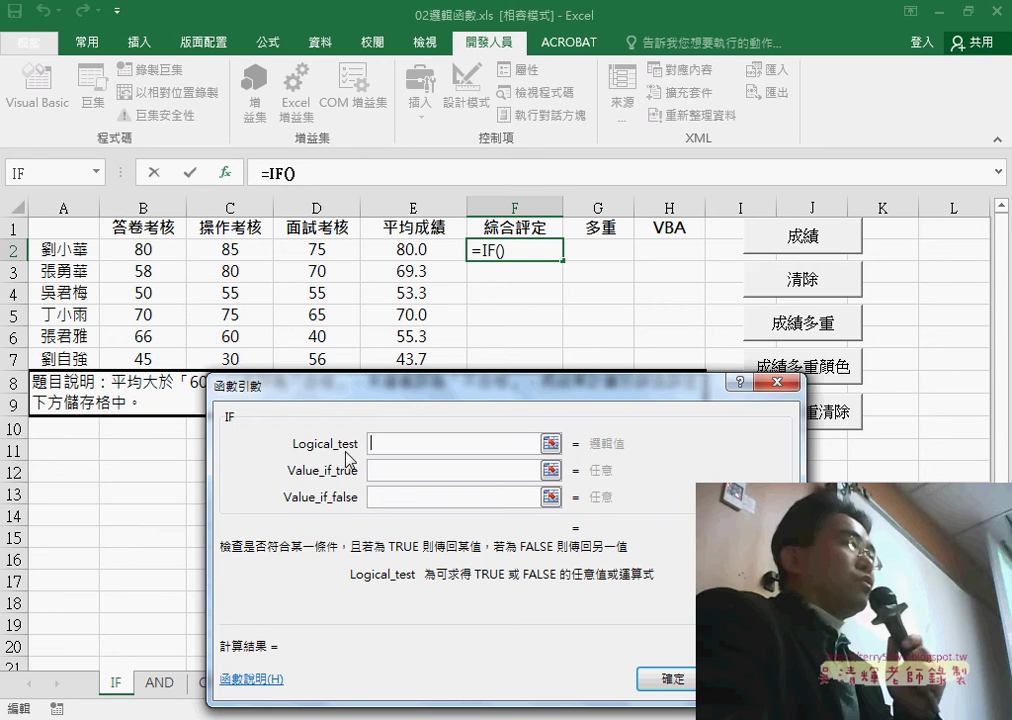
click(437, 249)
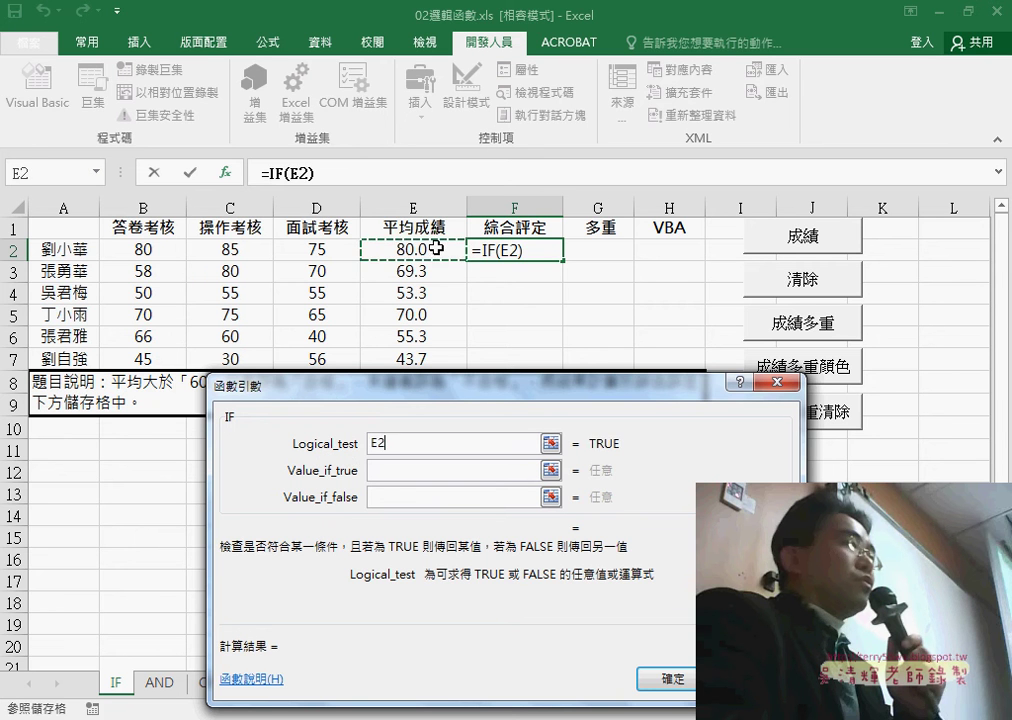
text(>)
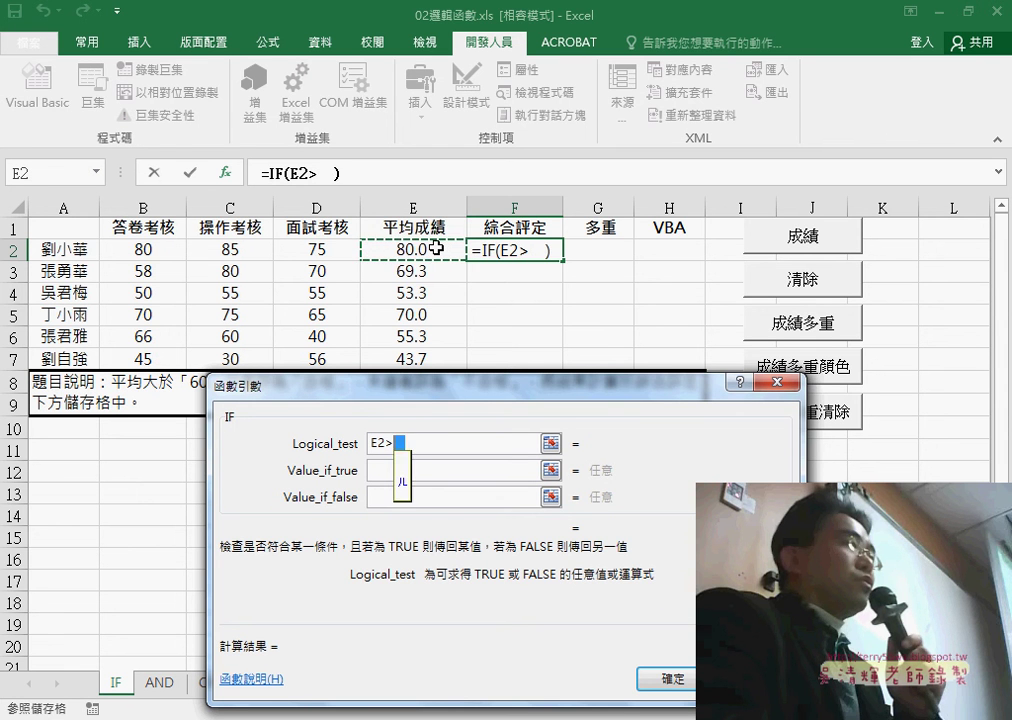
text(=)
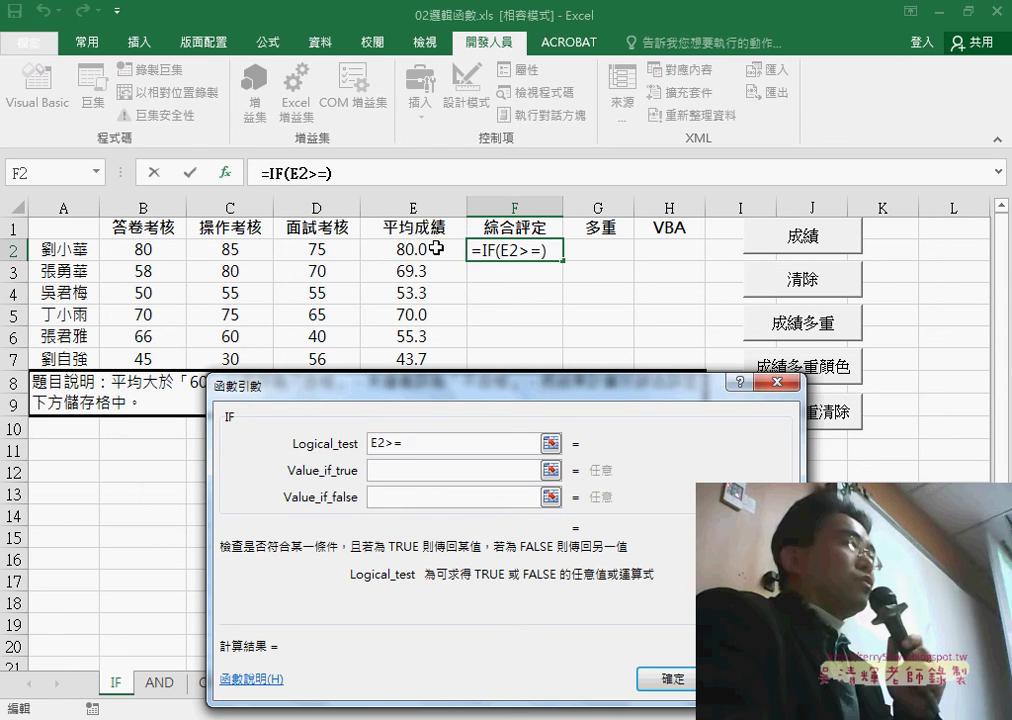
text(60)
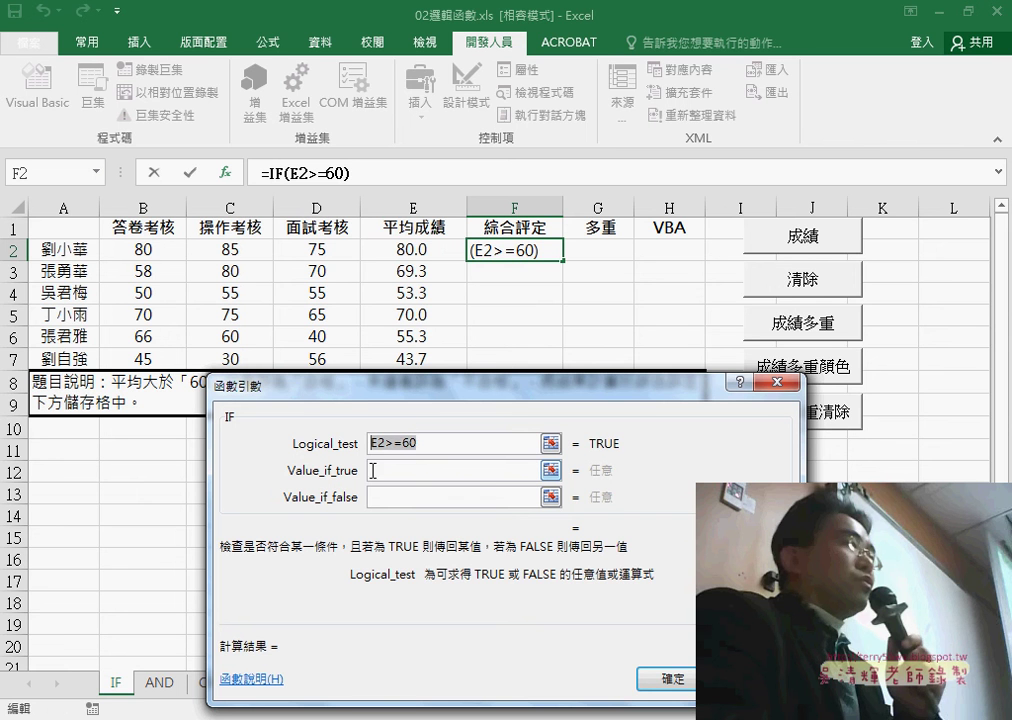
click(478, 471)
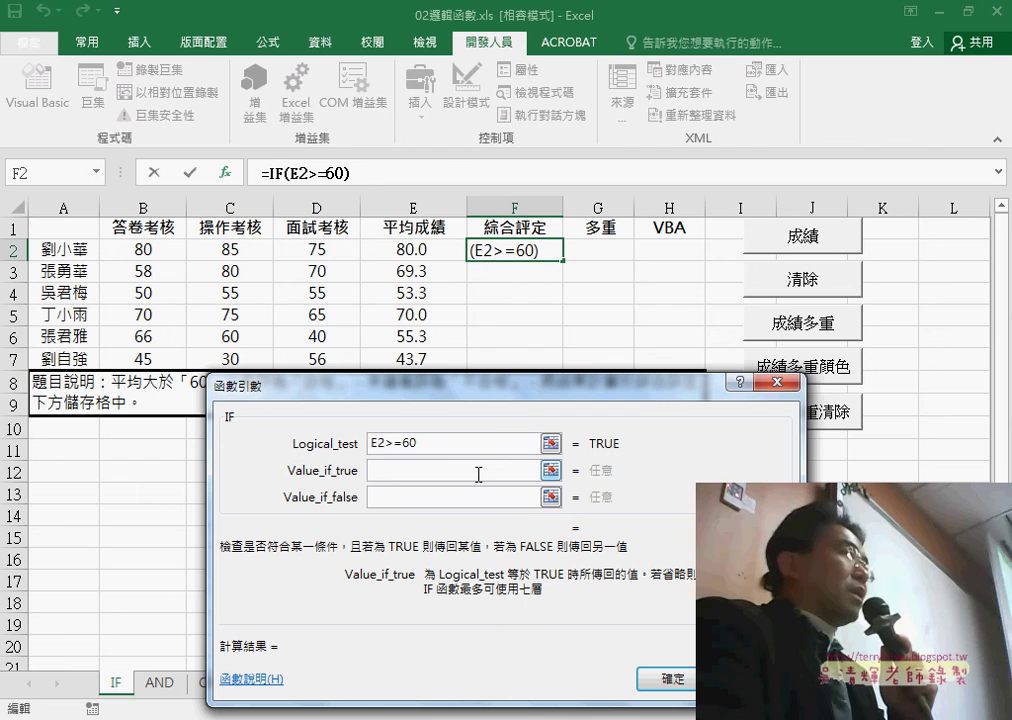
text(ㄏㄜ)
text(和)
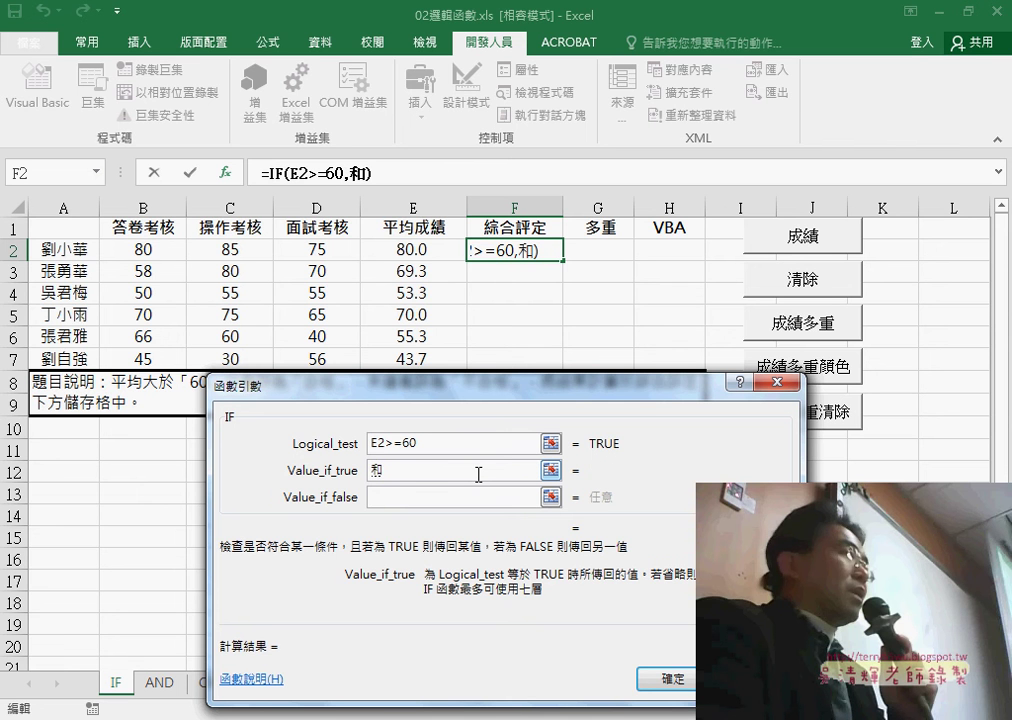
text(合格)
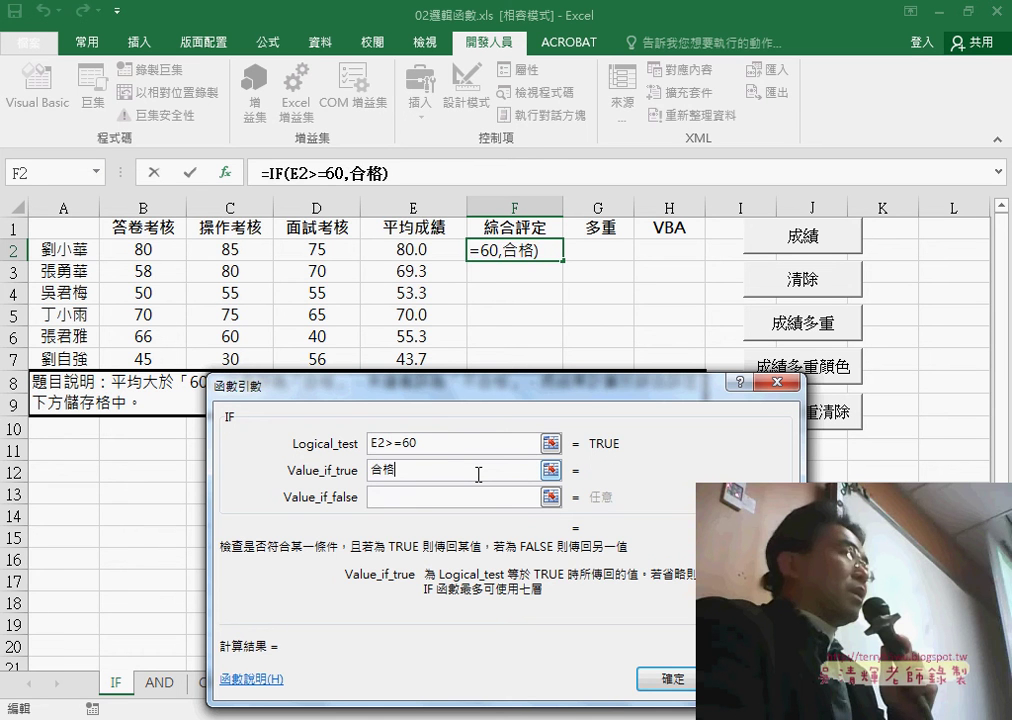
double_click(382, 470)
click(417, 497)
key(ctrl+v)
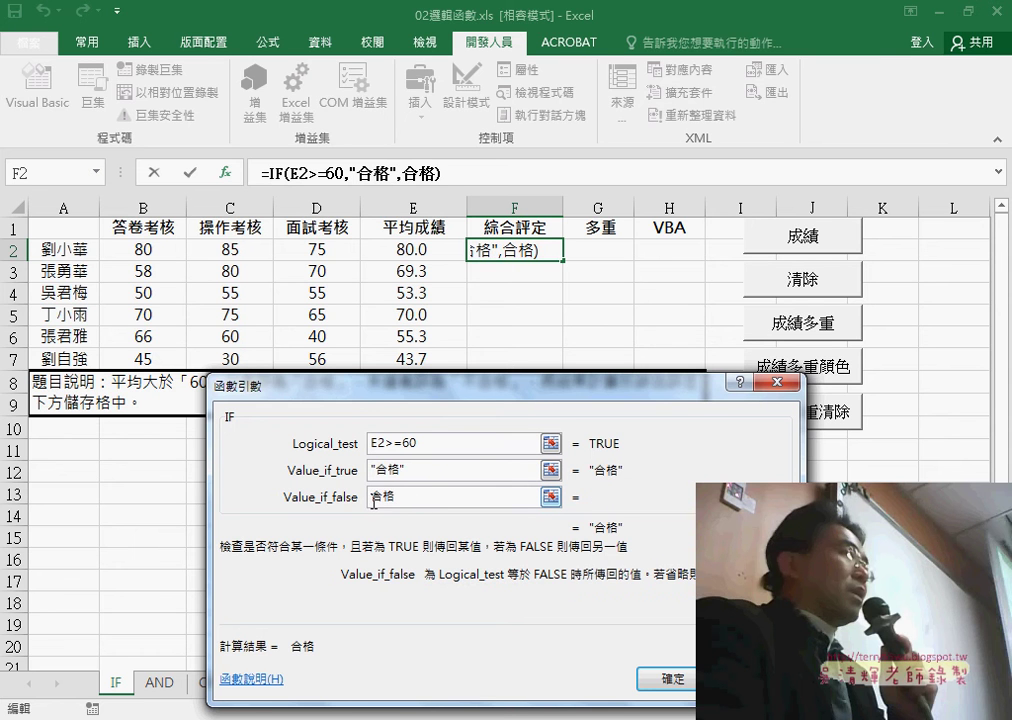
text(不)
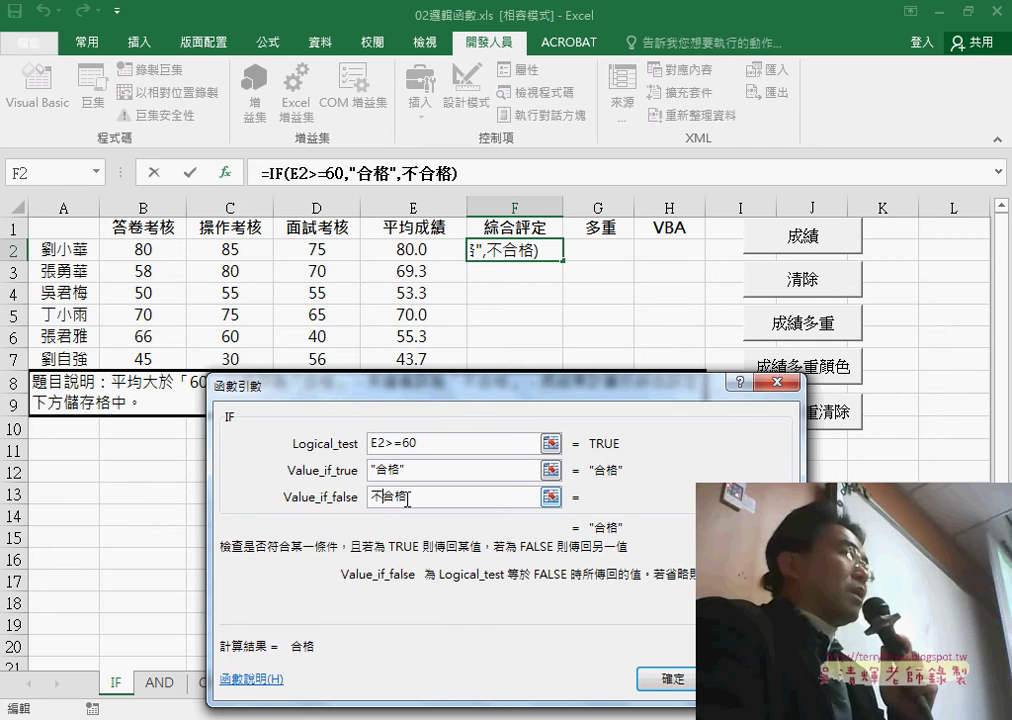
key(shift+Tab)
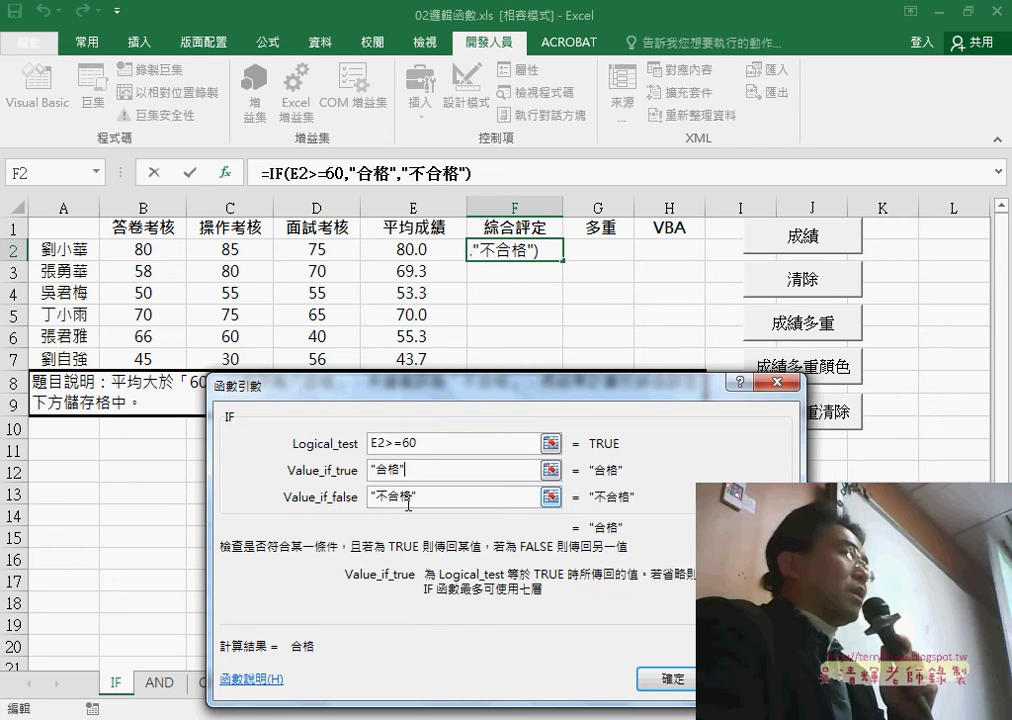
click(412, 496)
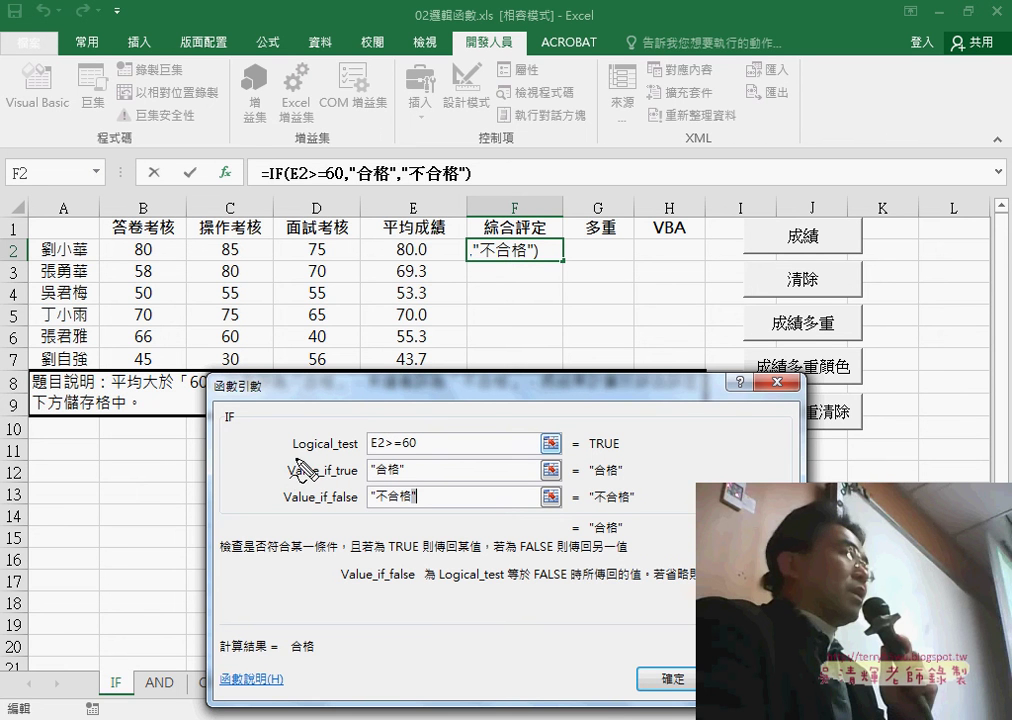
Confirm =IF(E2>=60,"合格","不合格") in F2 so the first student shows 合格
drag(310, 452, 357, 451)
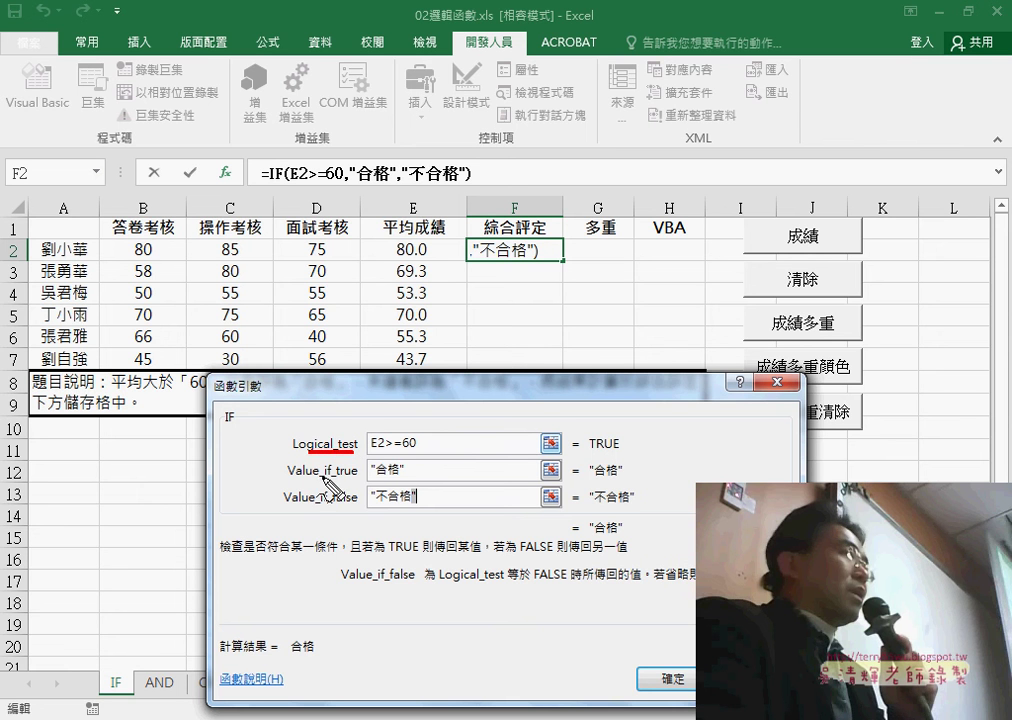
drag(331, 477, 355, 477)
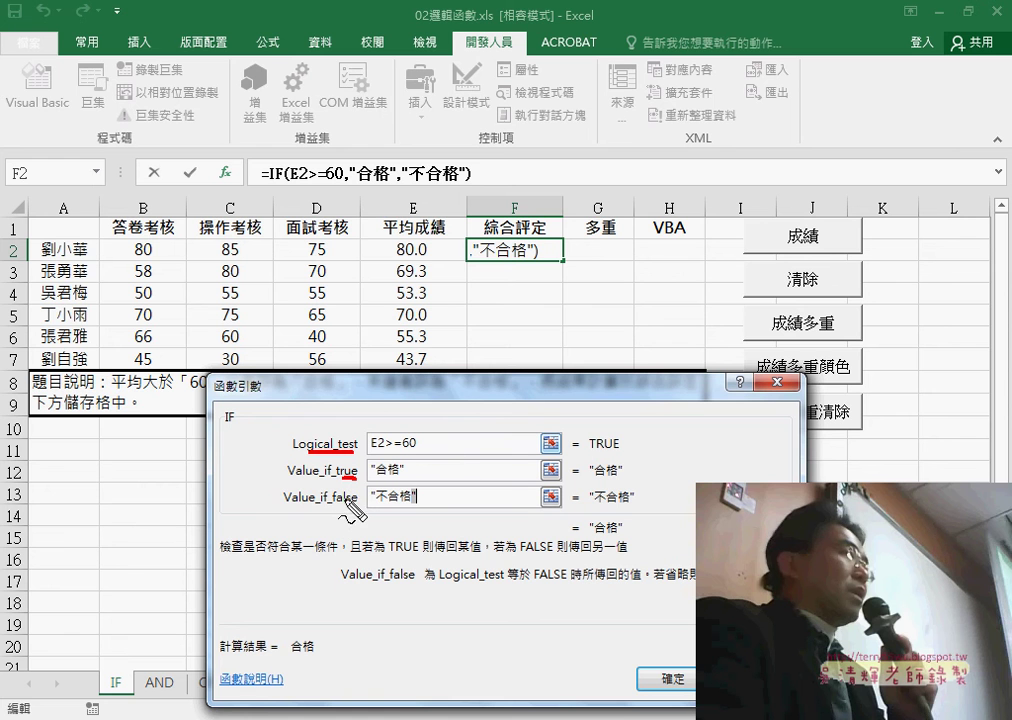
drag(339, 508, 357, 509)
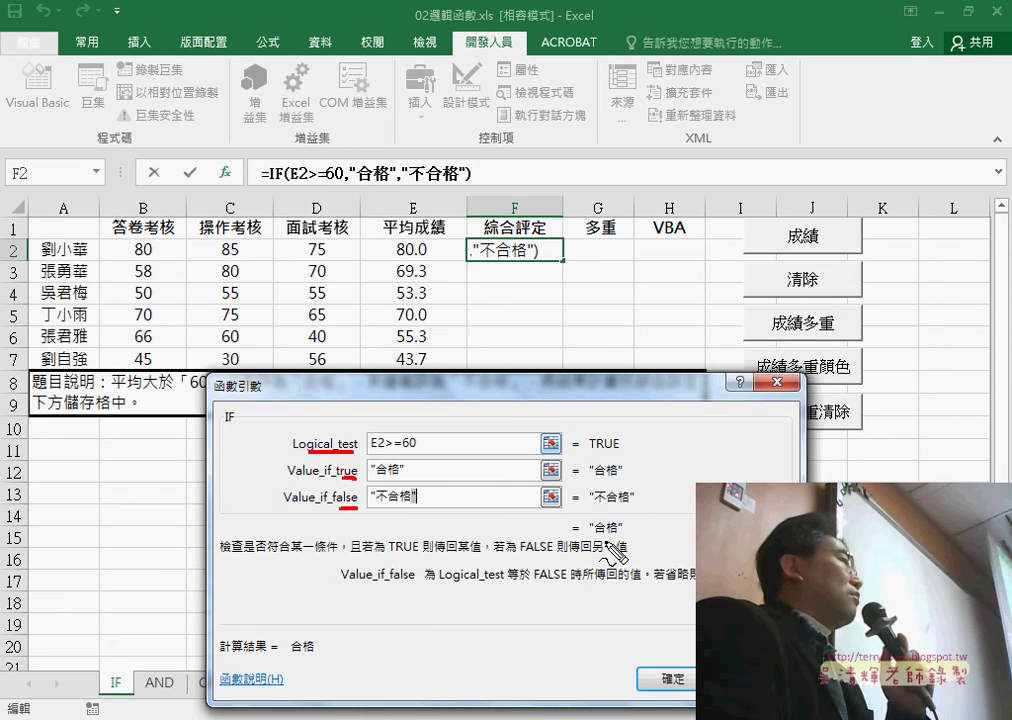
mouse_move(592, 540)
mouse_down()
mouse_move(603, 513)
mouse_move(592, 508)
mouse_up()
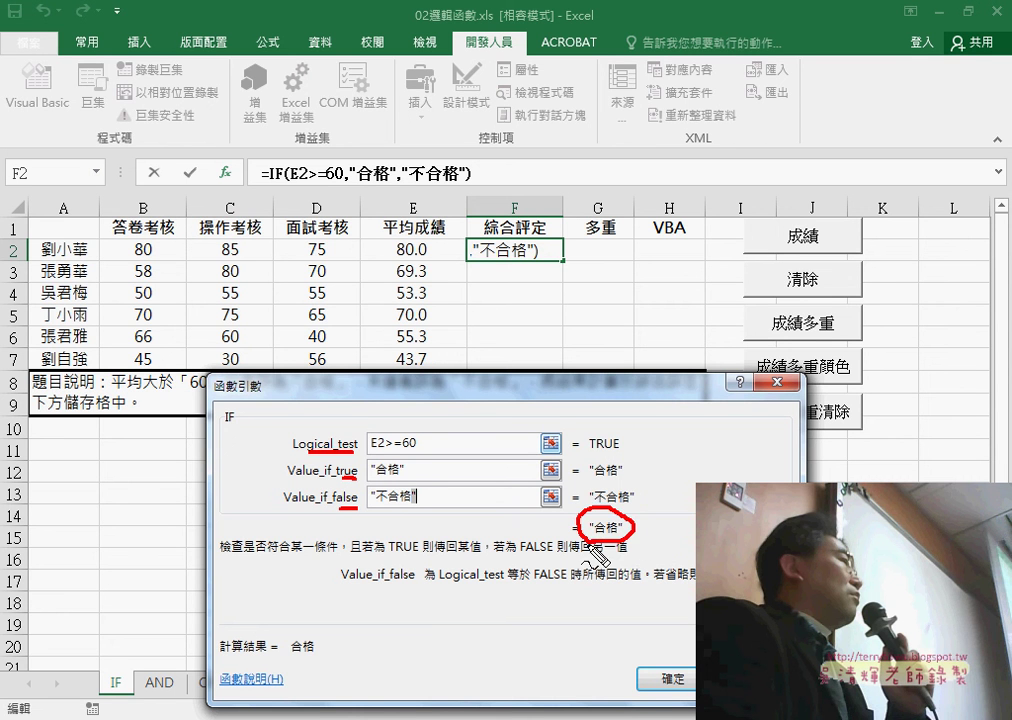
mouse_move(598, 453)
mouse_down()
mouse_move(619, 452)
mouse_move(640, 433)
mouse_up()
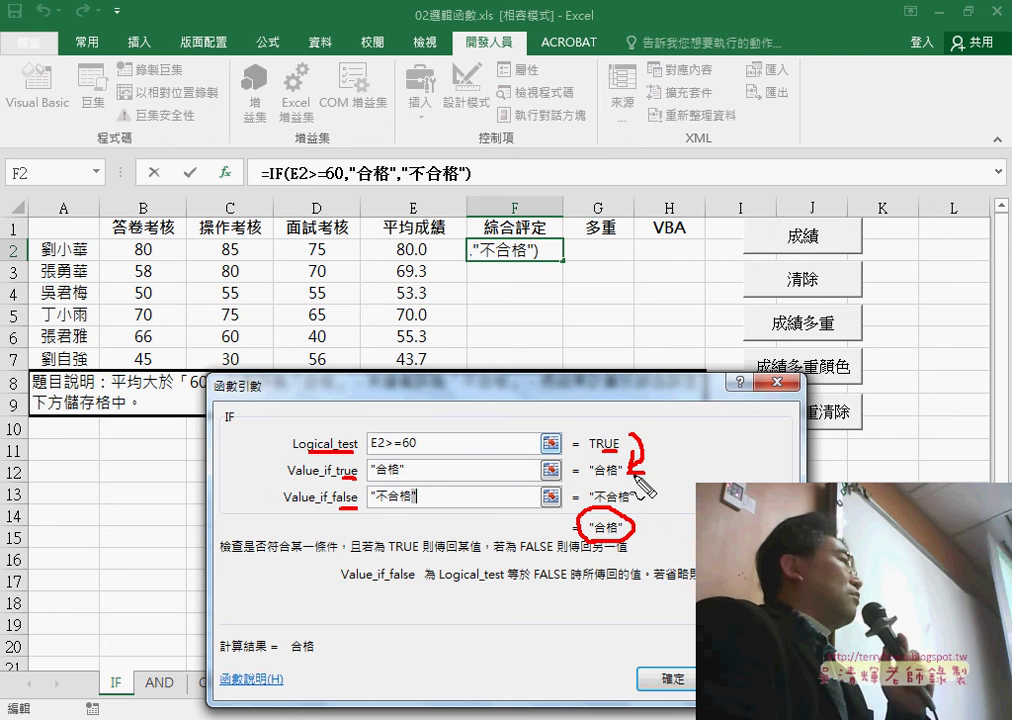
key(Escape)
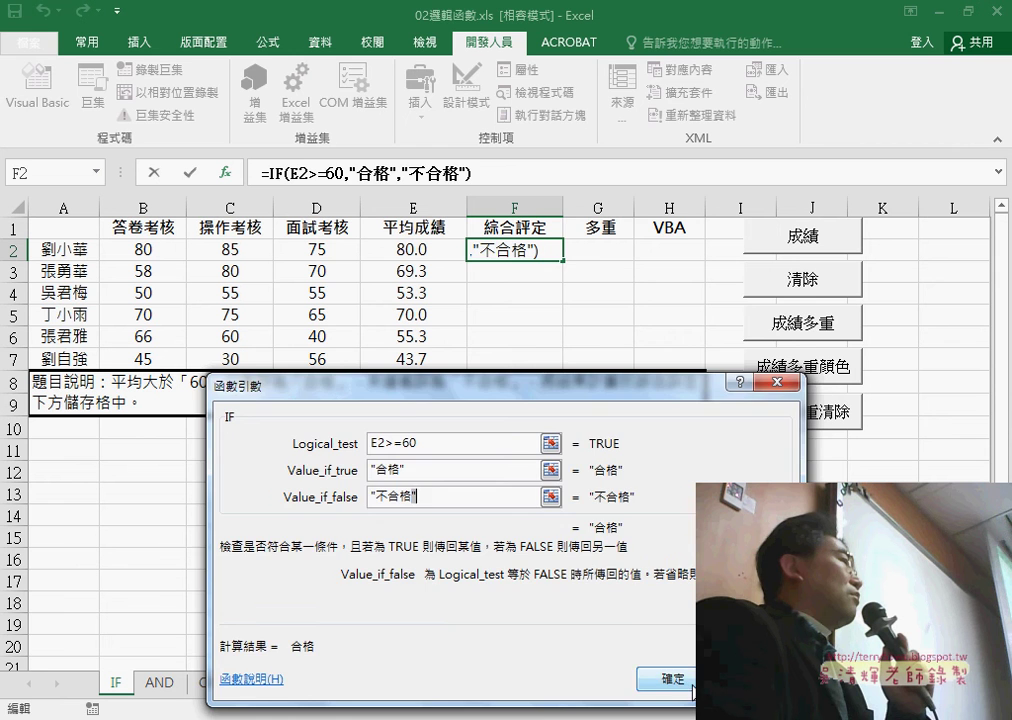
key(Return)
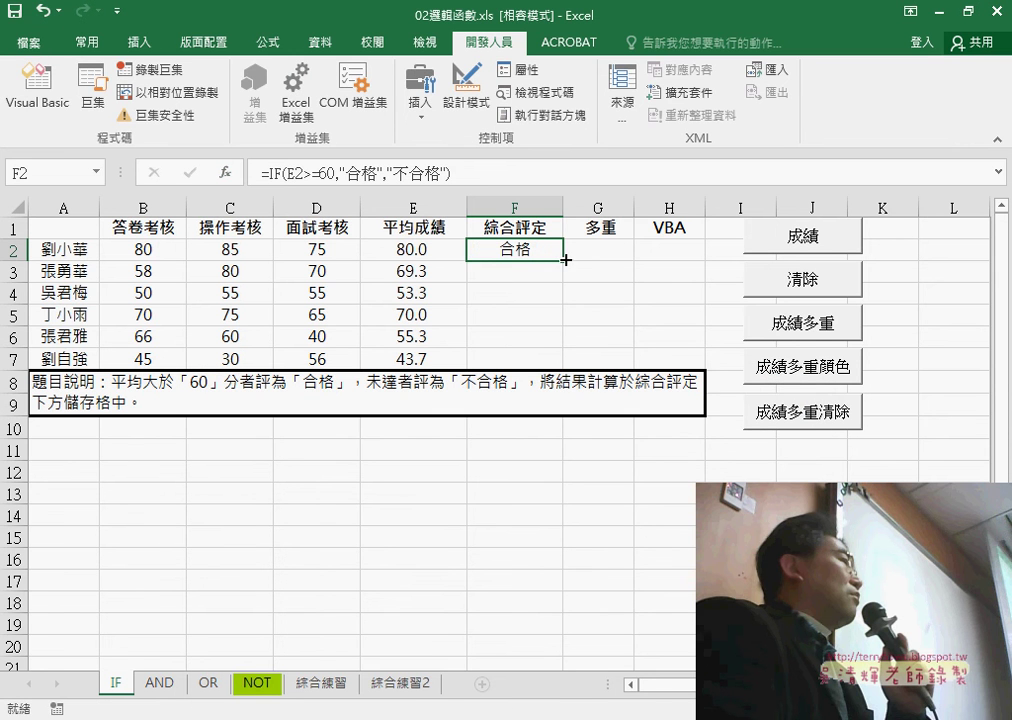
Fill the pass/fail formula from F2 down to F7 and select G2 under 多重
drag(563, 260, 572, 366)
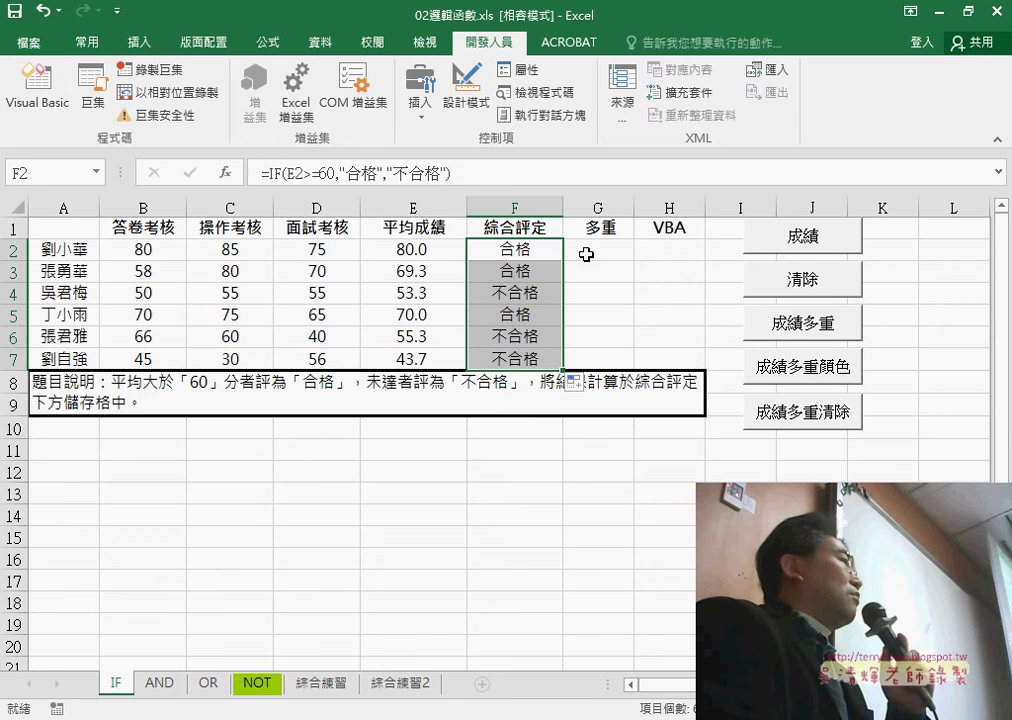
click(597, 251)
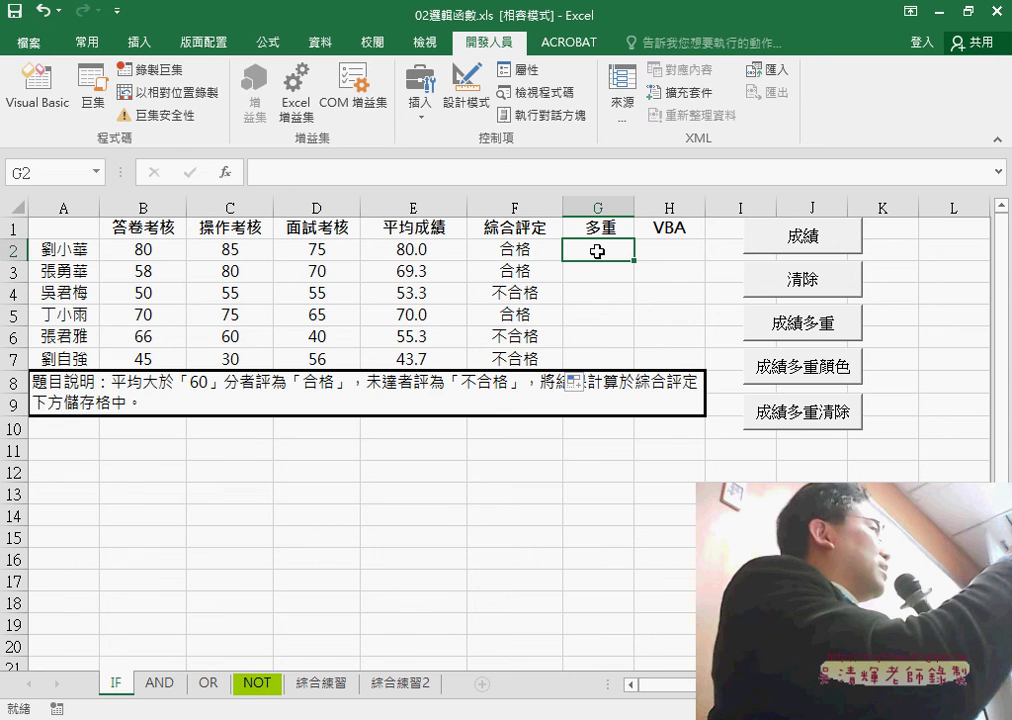
Insert an IF function into G2 from the Logical functions in Insert Function
click(226, 172)
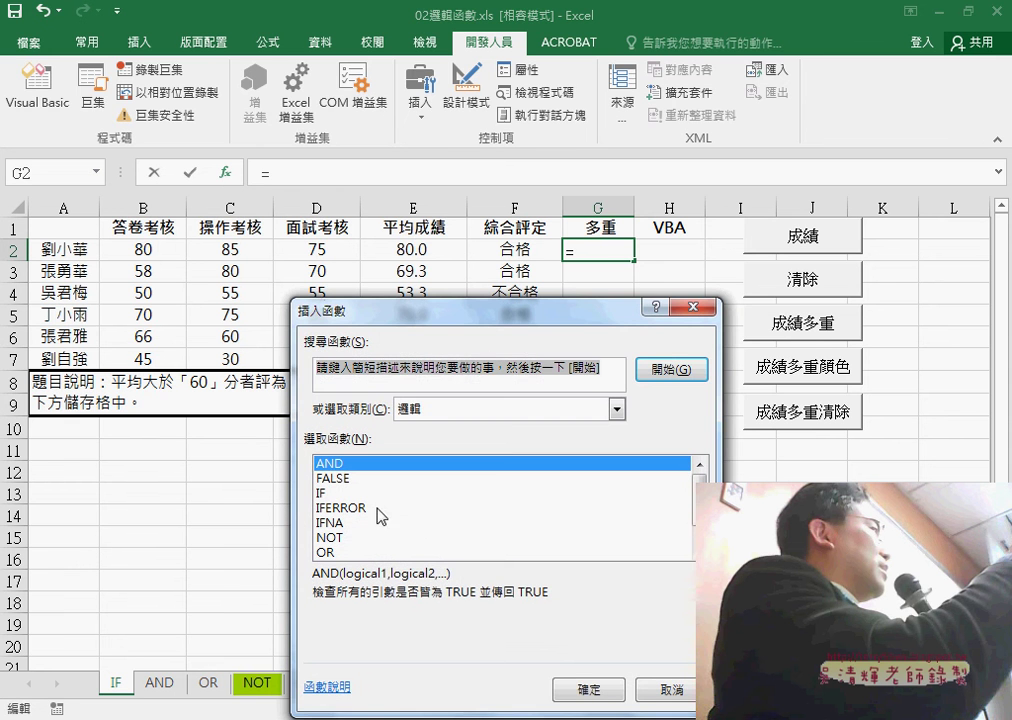
double_click(330, 493)
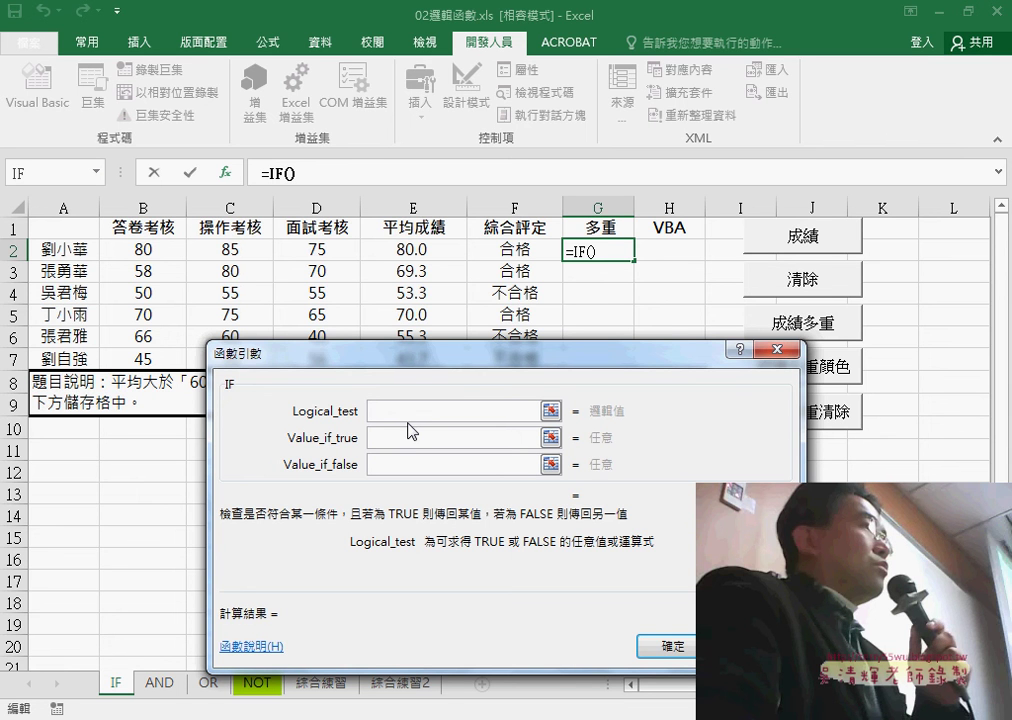
Set the IF test to E2>=80 with "A" as the true result
click(442, 253)
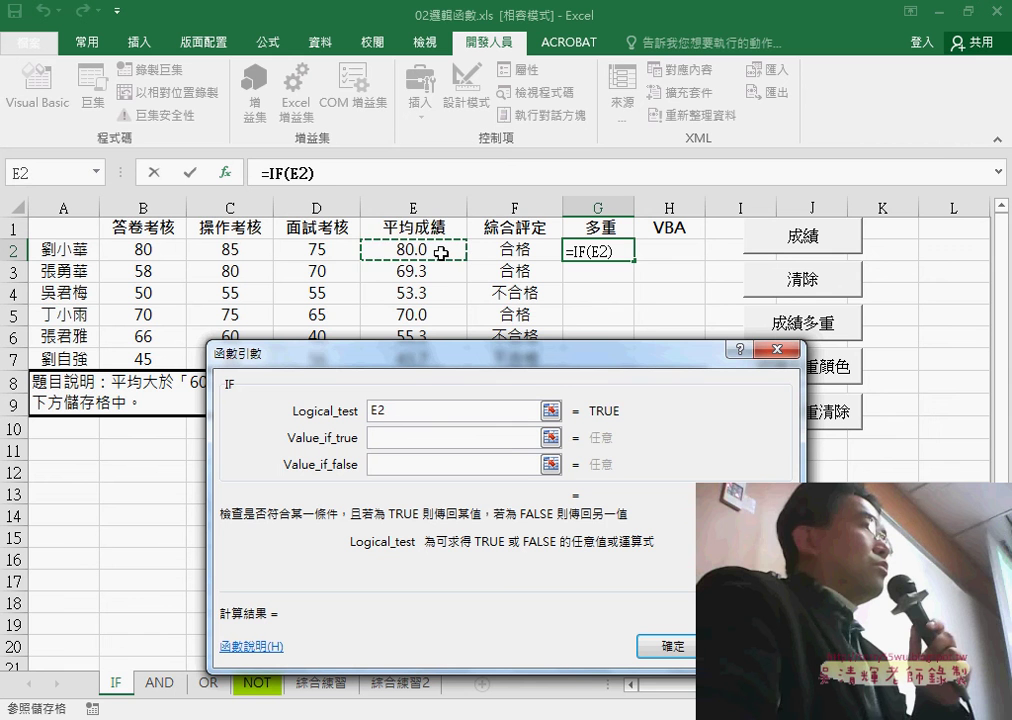
text(>)
key(minus)
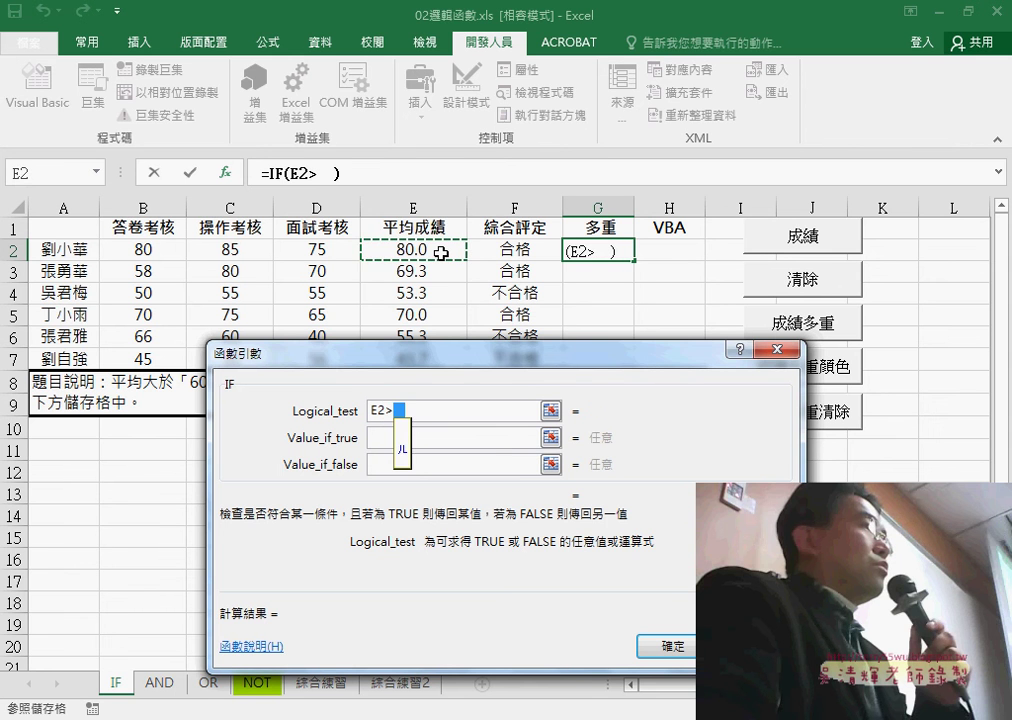
key(BackSpace)
text(=80)
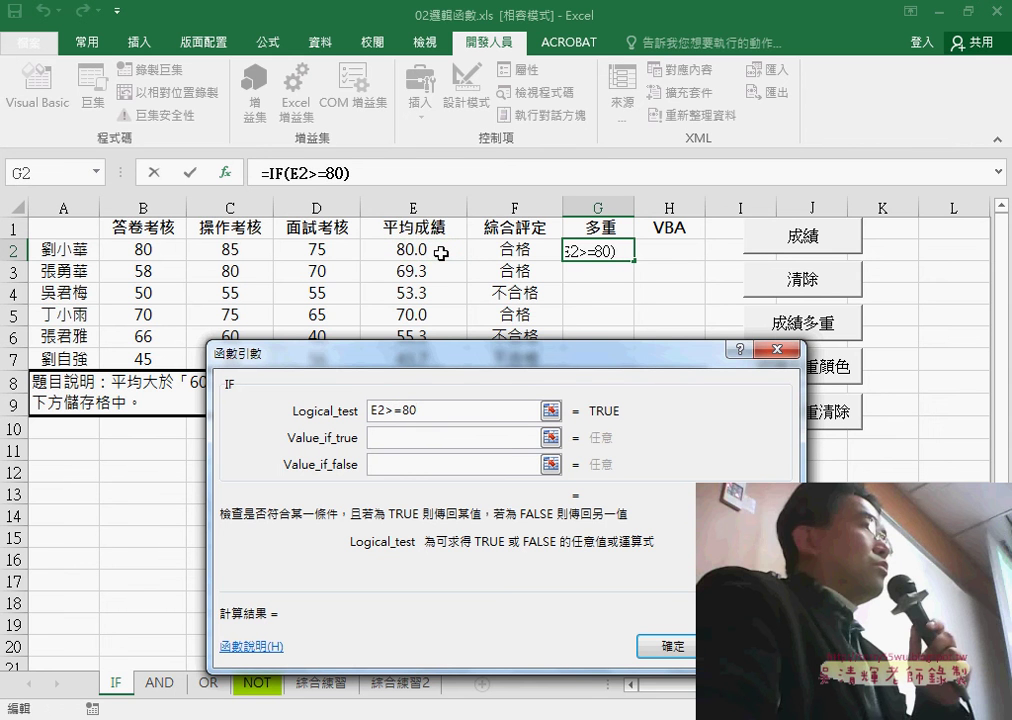
key(Tab)
text(A)
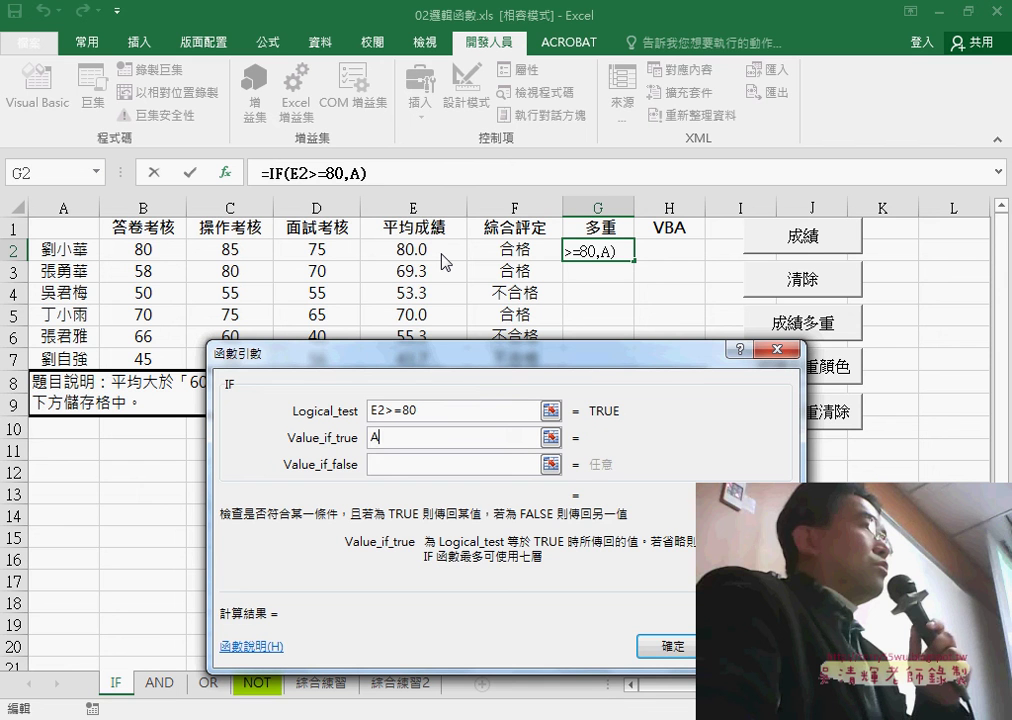
key(Tab)
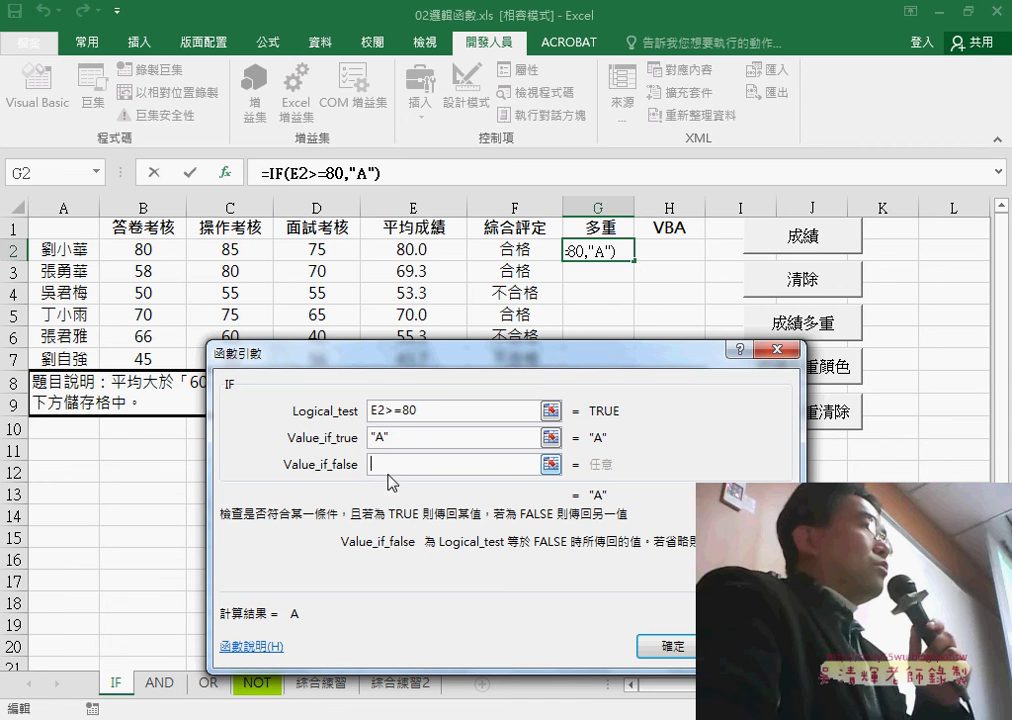
Move the arguments dialog aside and open the Name Box function list for nesting
drag(410, 342, 355, 152)
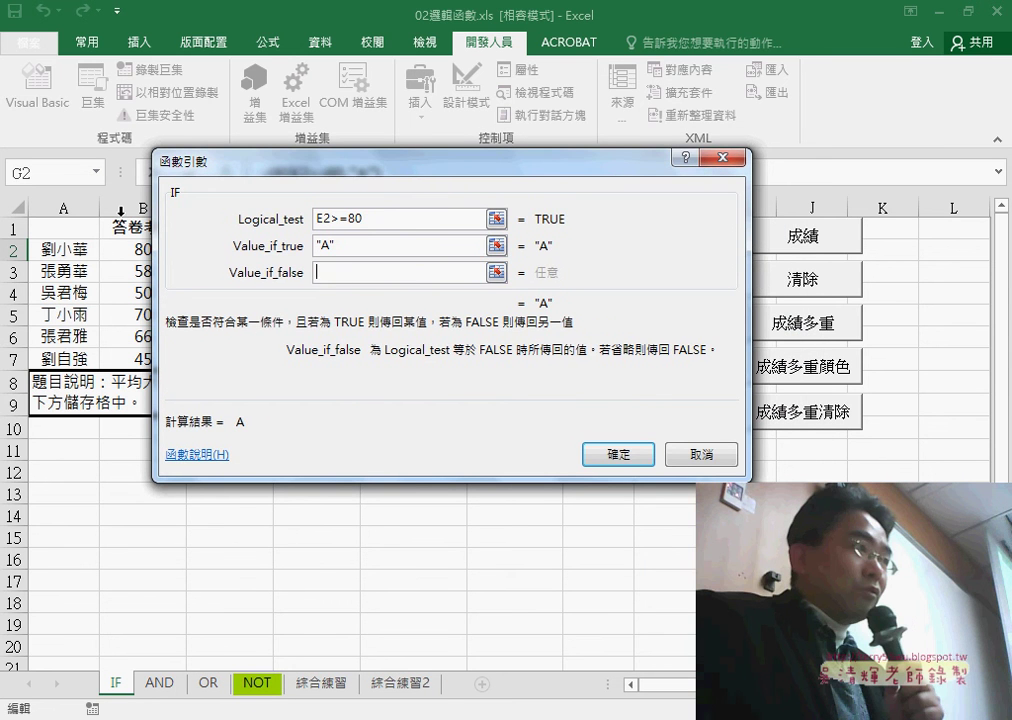
drag(212, 168, 150, 242)
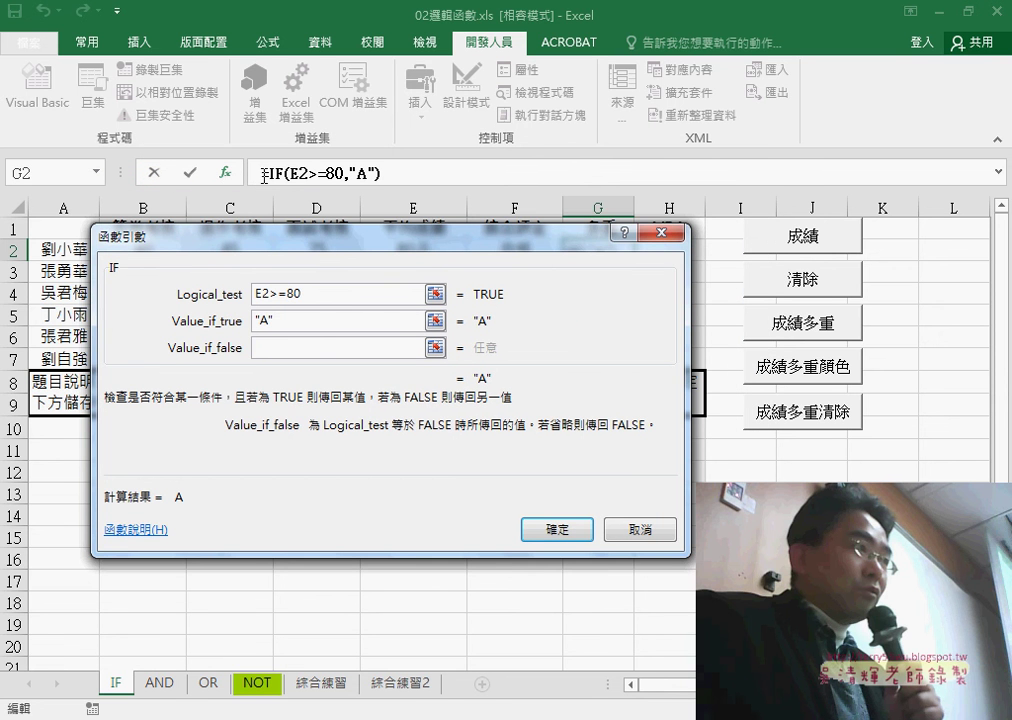
click(97, 173)
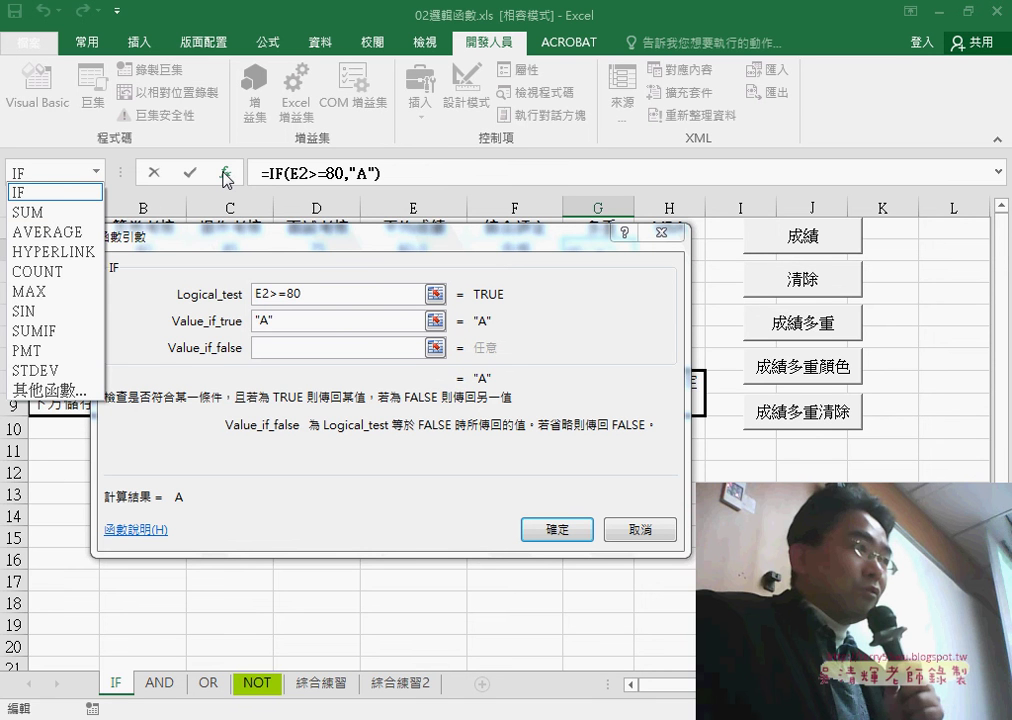
Nest a second IF as the false result: E2>=70 returns "B"
click(58, 191)
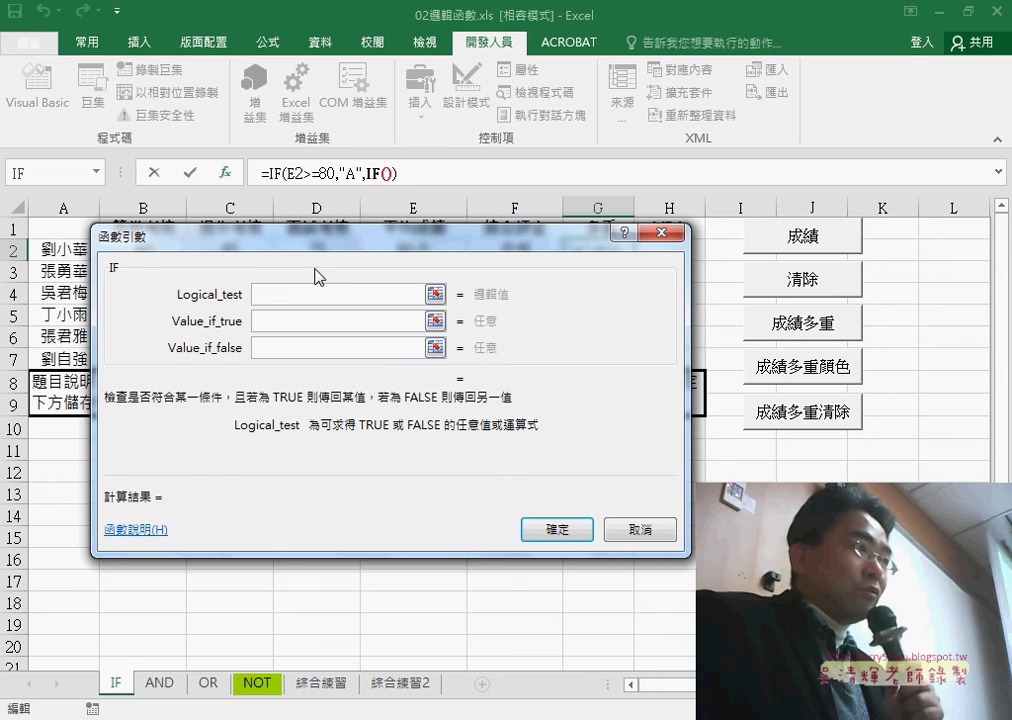
drag(314, 273, 331, 353)
click(413, 250)
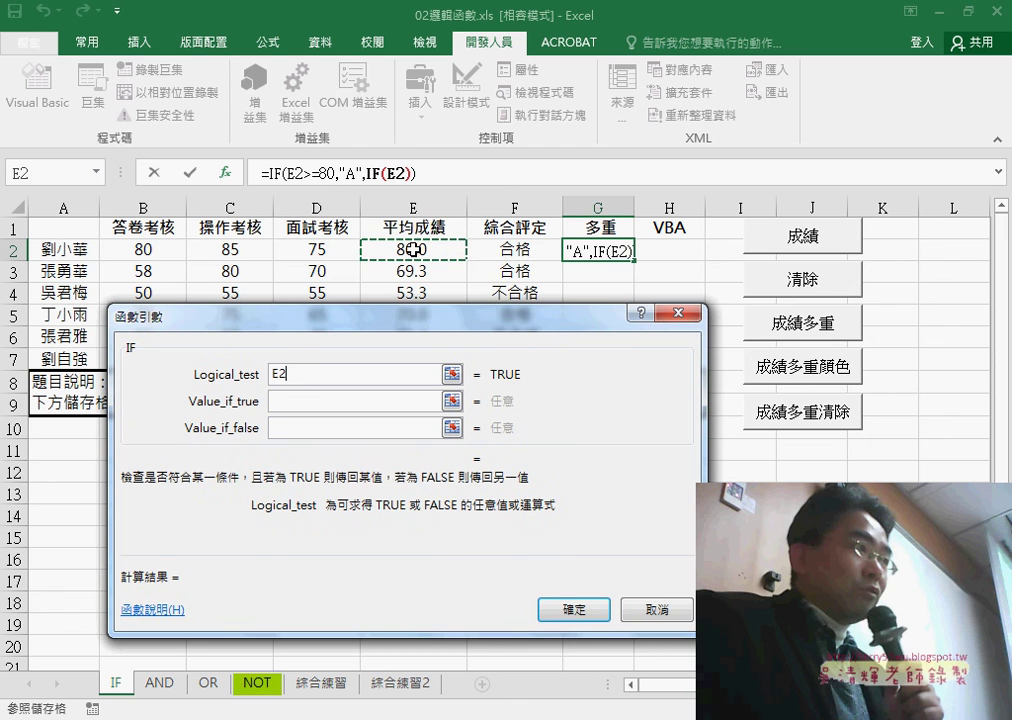
text(>=)
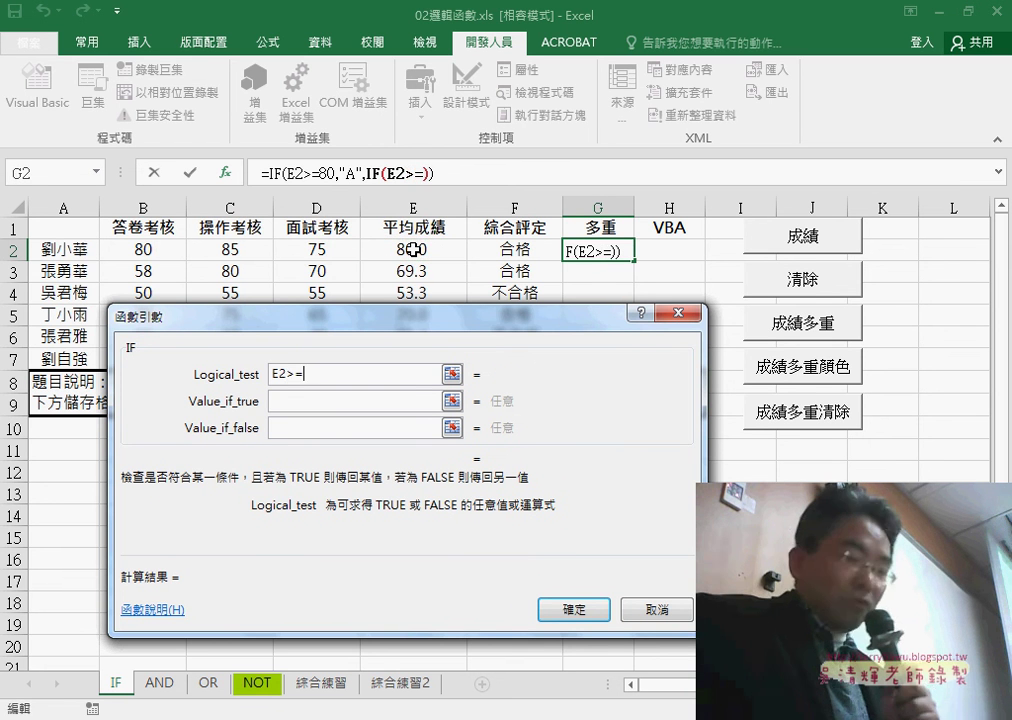
text(70)
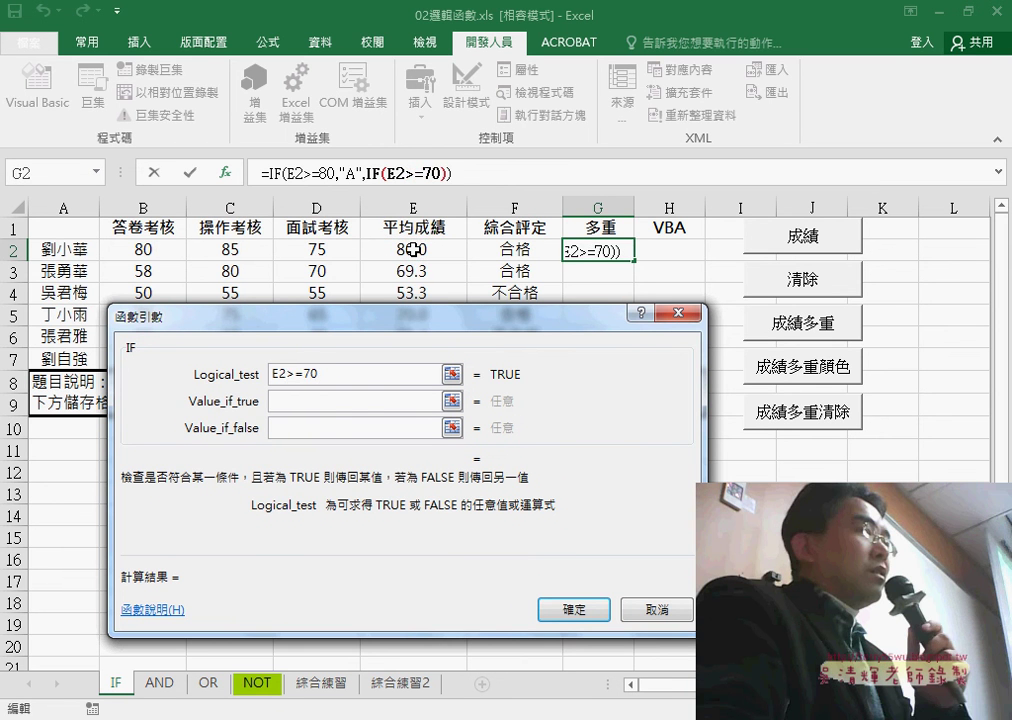
click(339, 409)
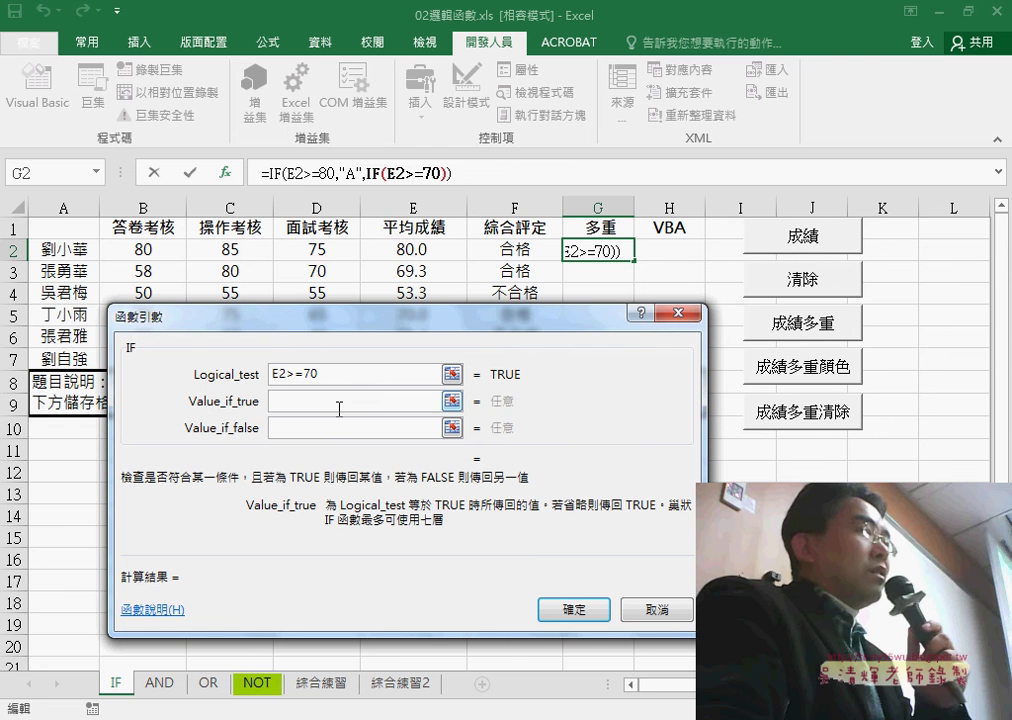
text(B)
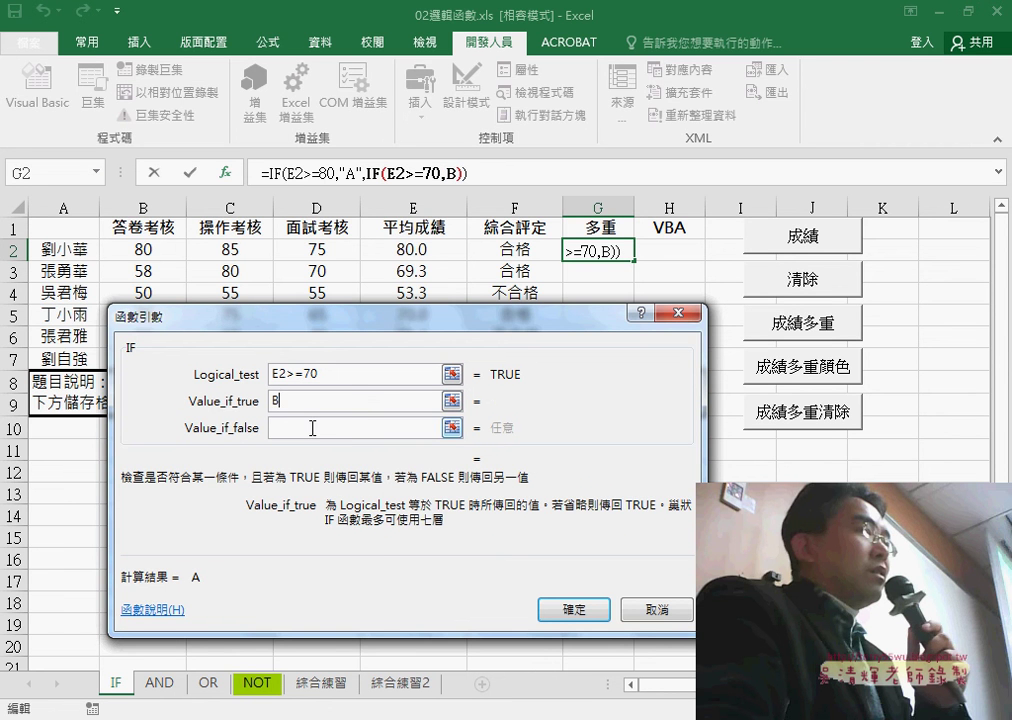
click(312, 428)
Nest a third IF: E2>=60 returns "C", otherwise "D", and confirm the formula
click(98, 172)
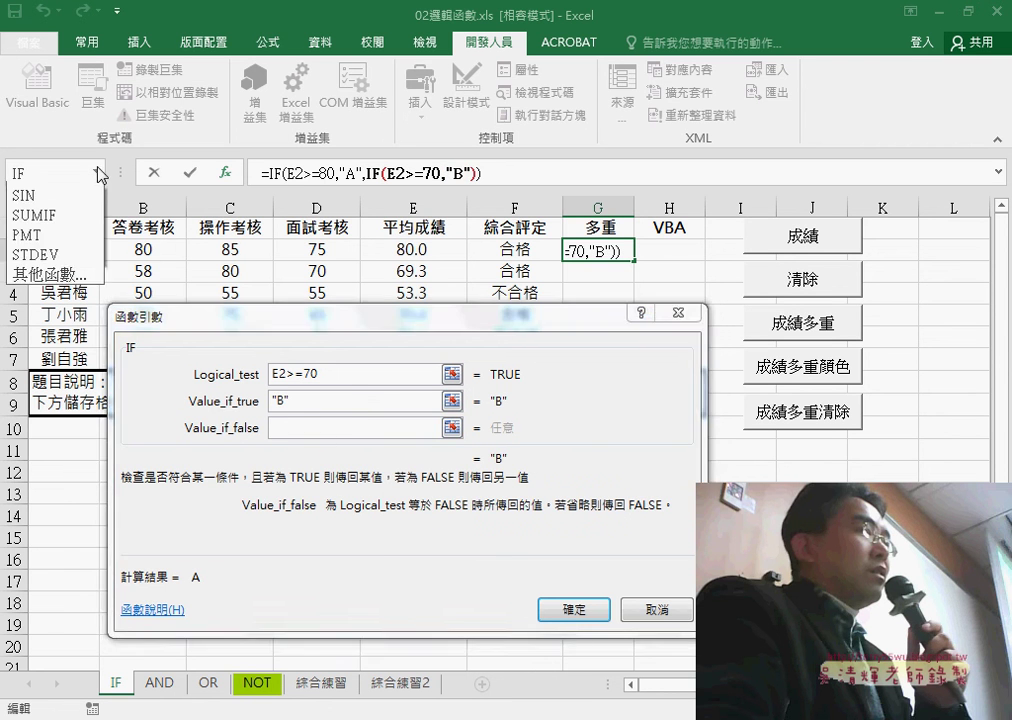
click(30, 190)
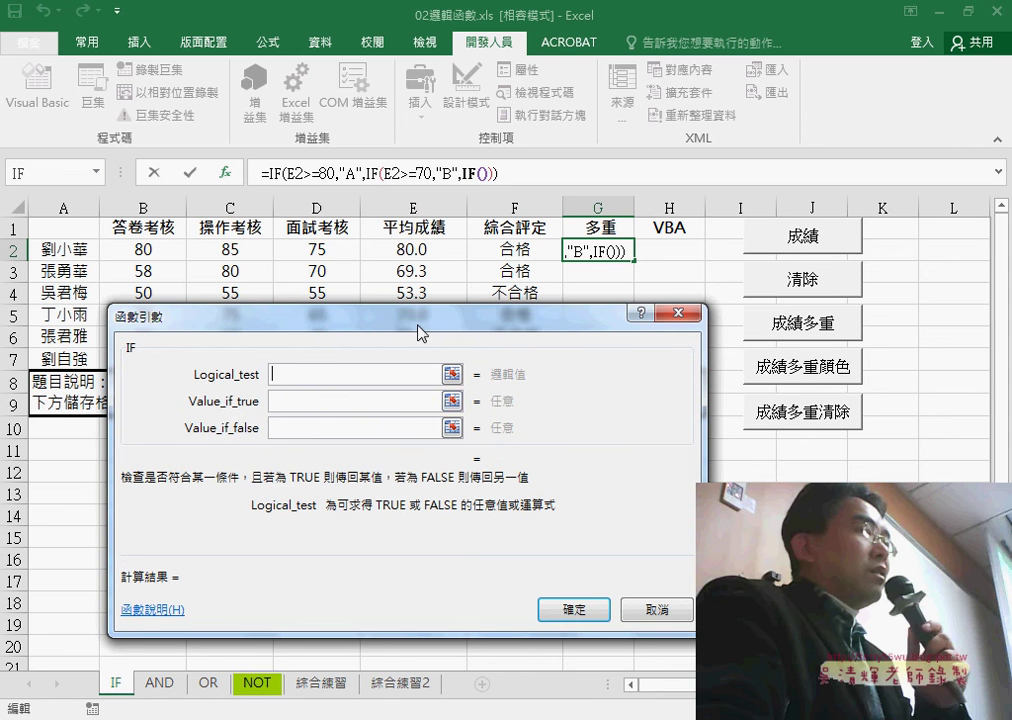
click(431, 251)
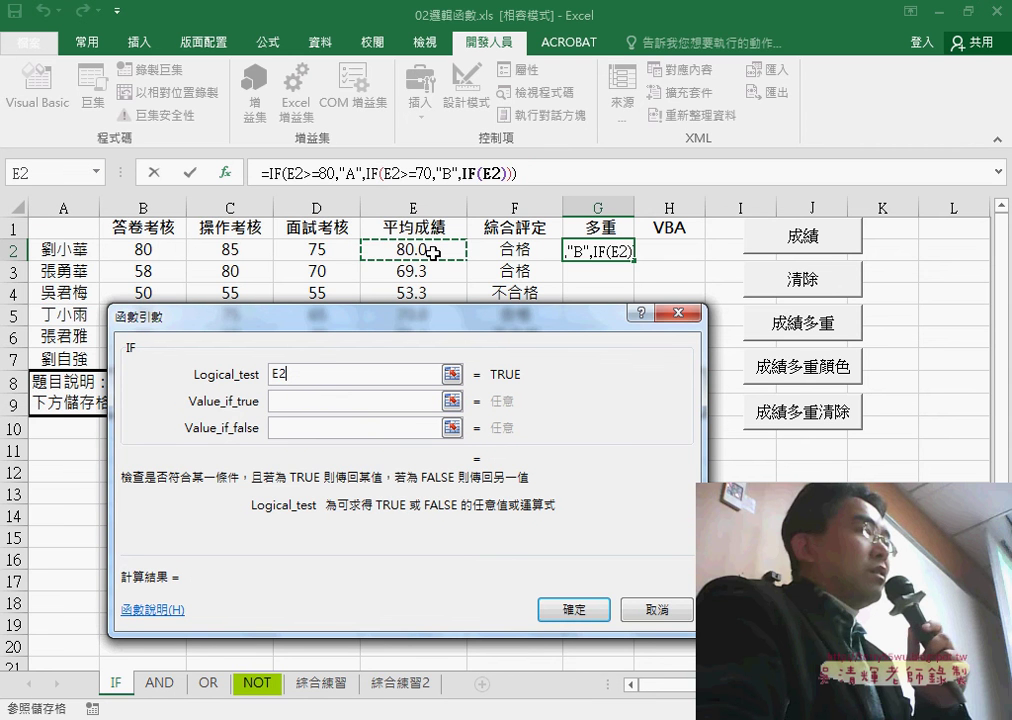
text(>=60)
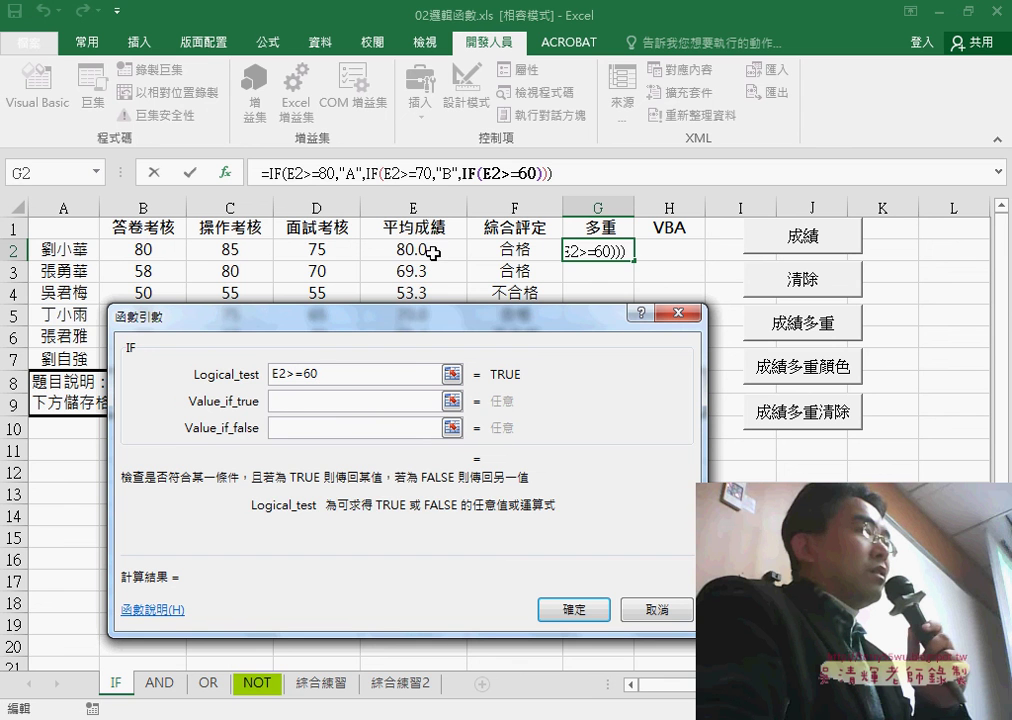
key(Tab)
text(C)
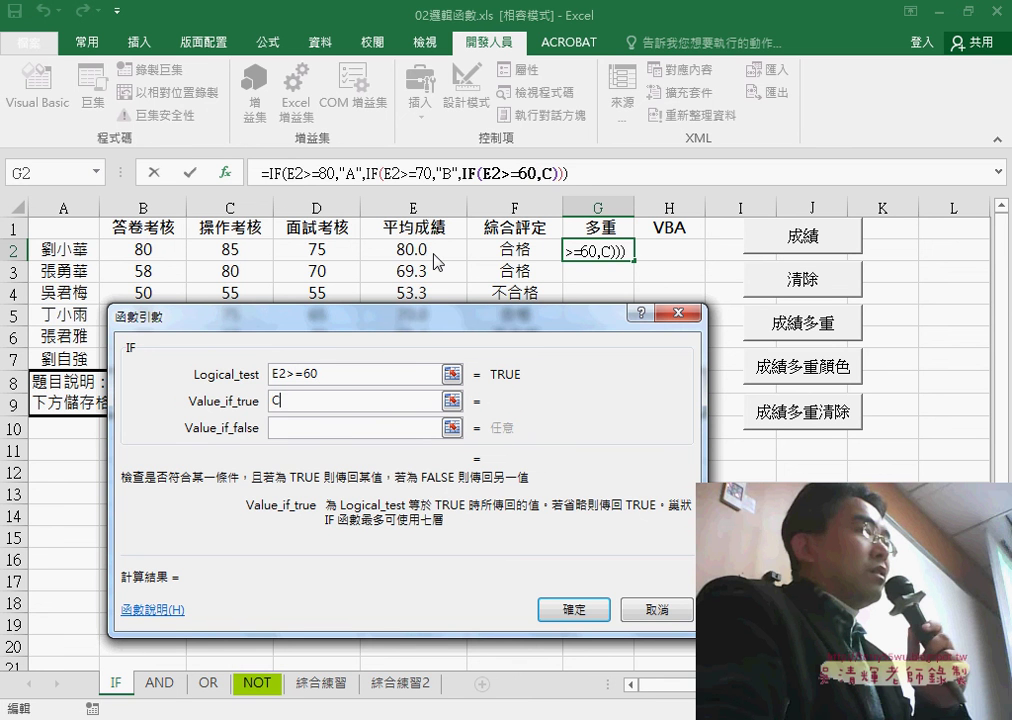
text(q)
key(BackSpace)
key(Tab)
text(D)
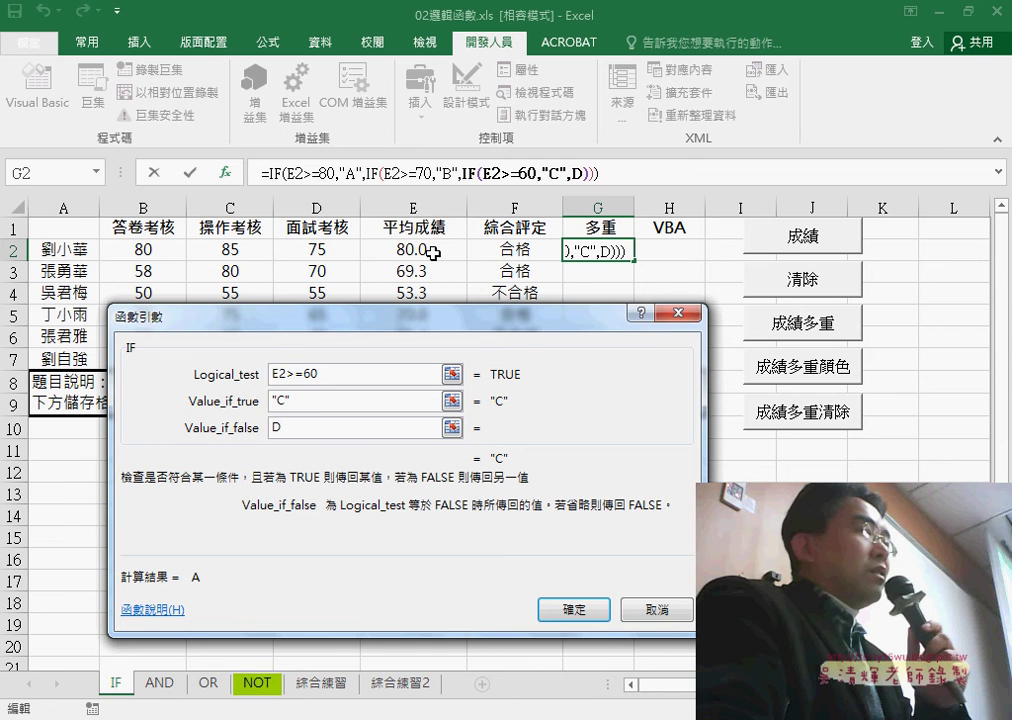
click(314, 400)
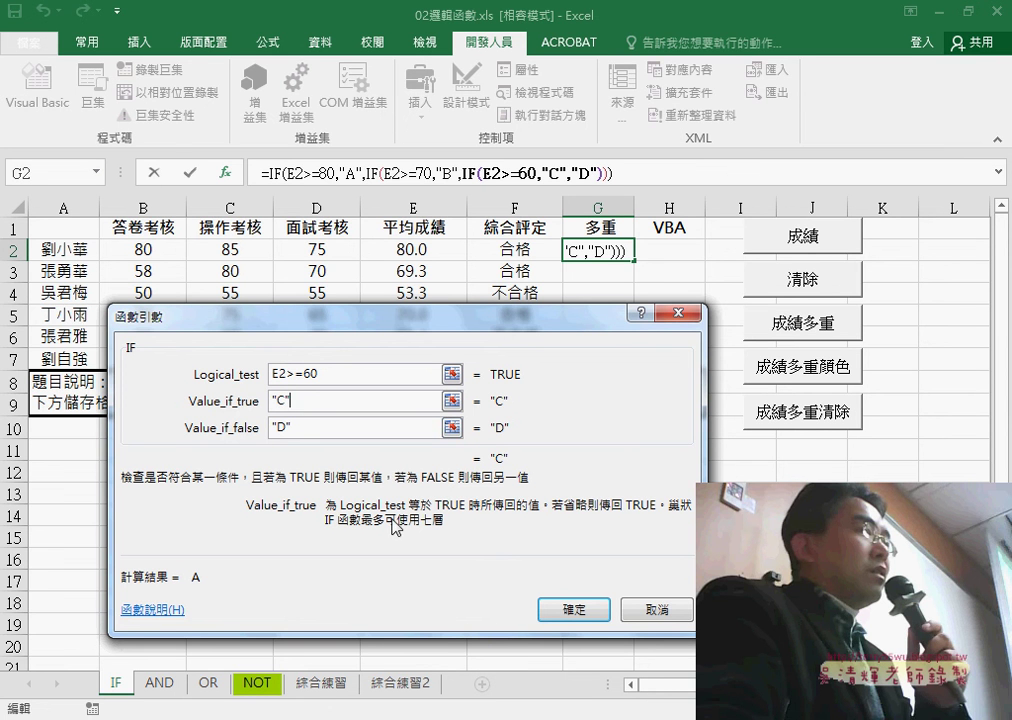
click(580, 613)
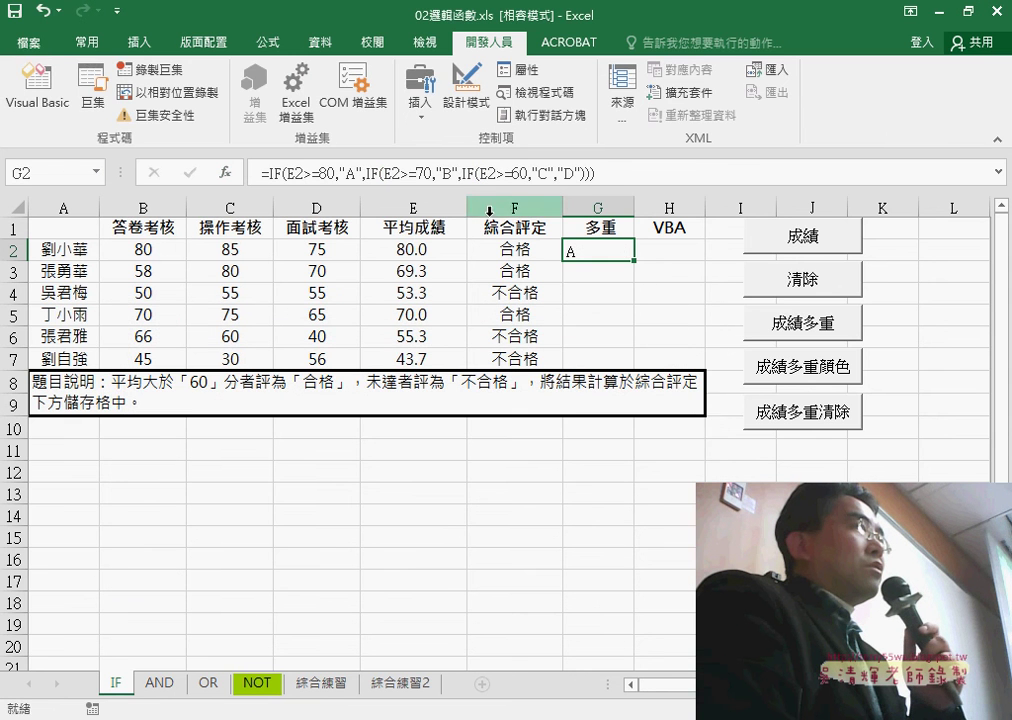
Center the grade shown in G2
click(28, 43)
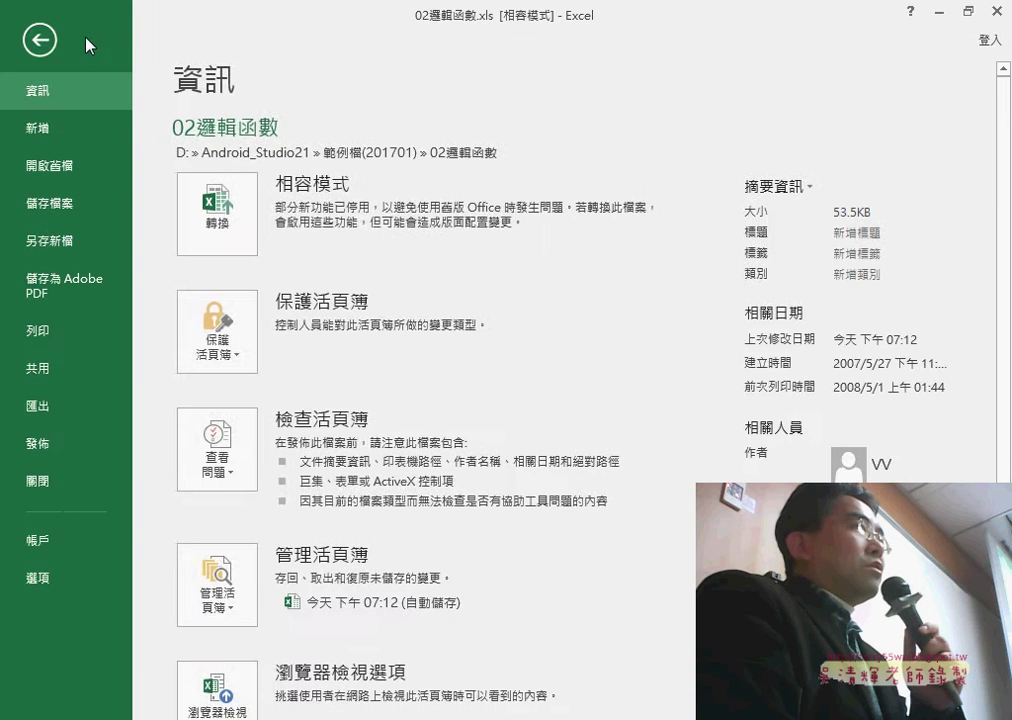
click(40, 40)
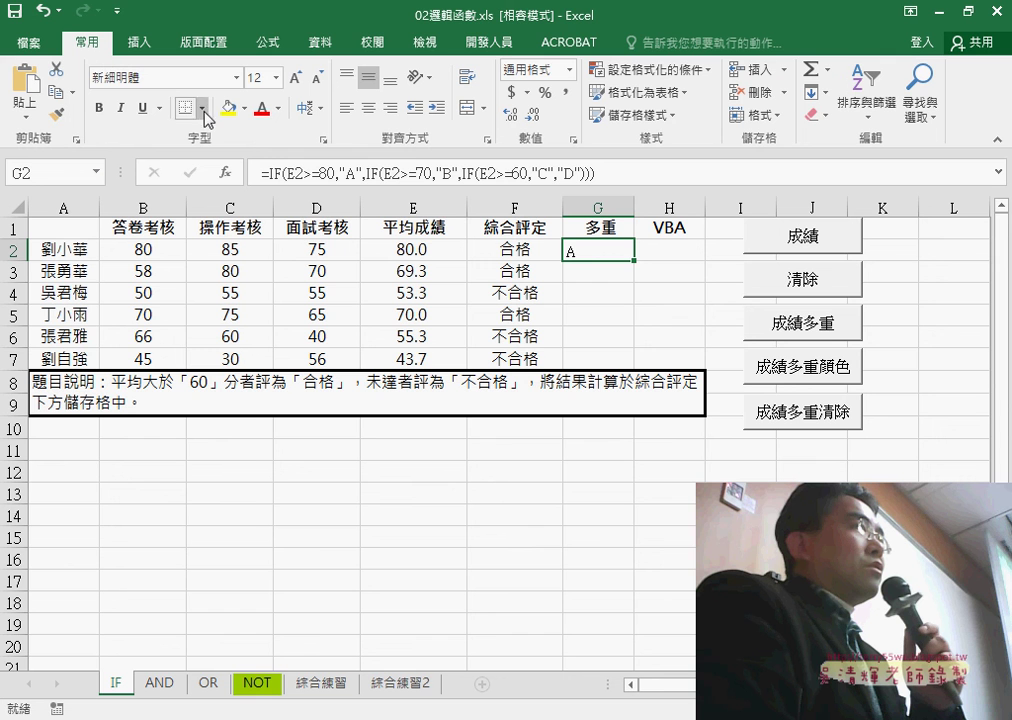
click(369, 107)
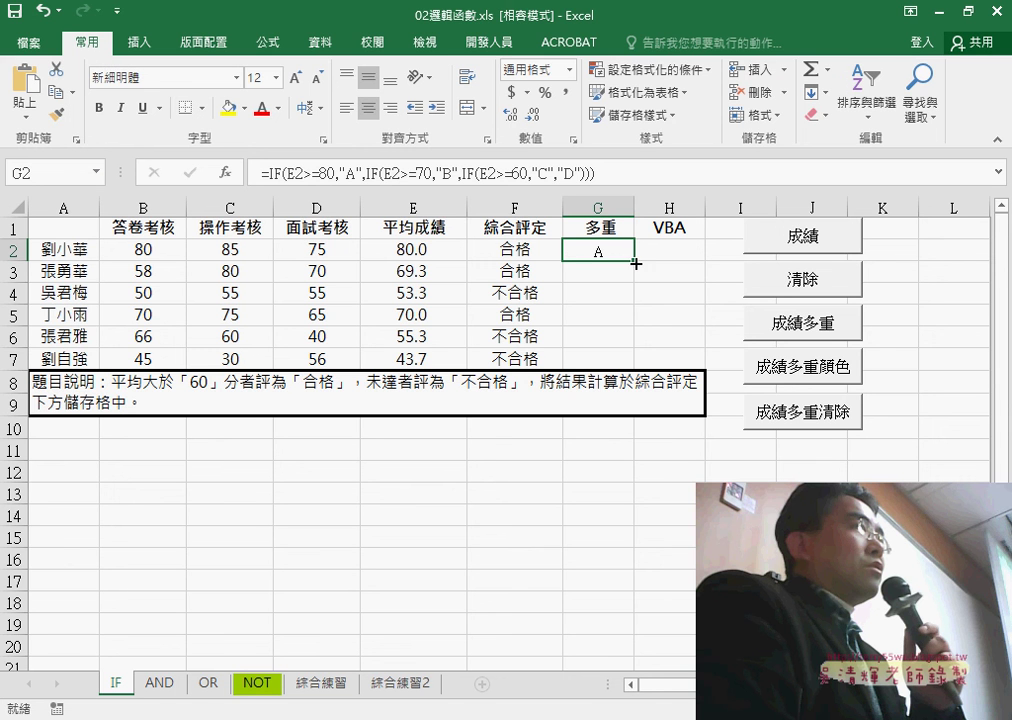
Fill G2's grade formula down to G7 and review the results C, D, B, D, D
drag(635, 263, 626, 362)
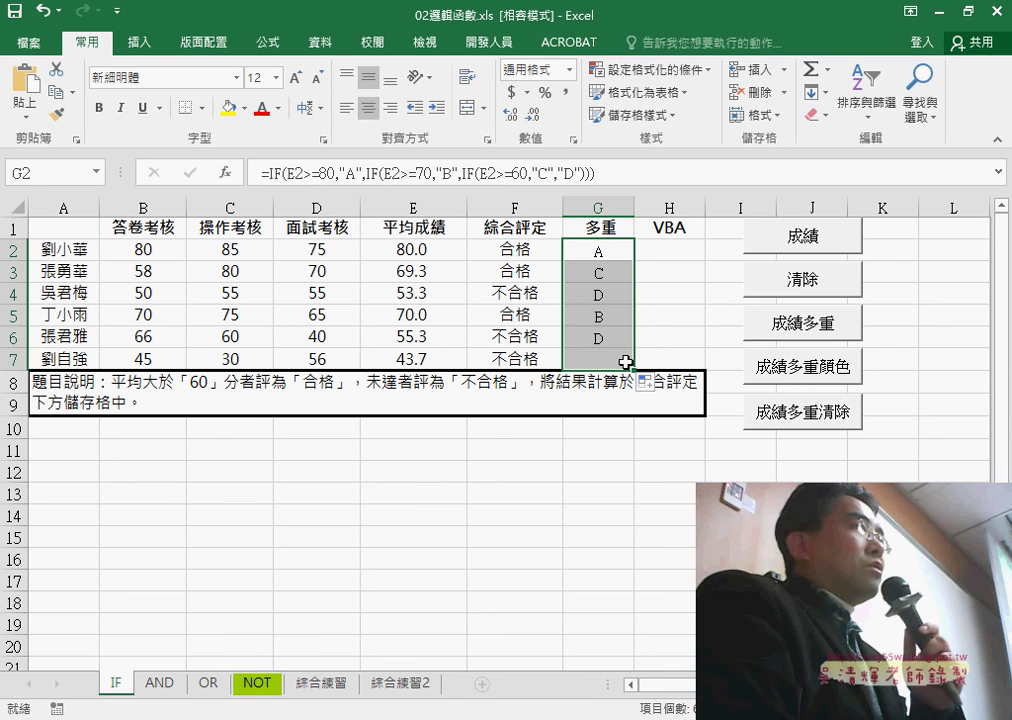
click(607, 274)
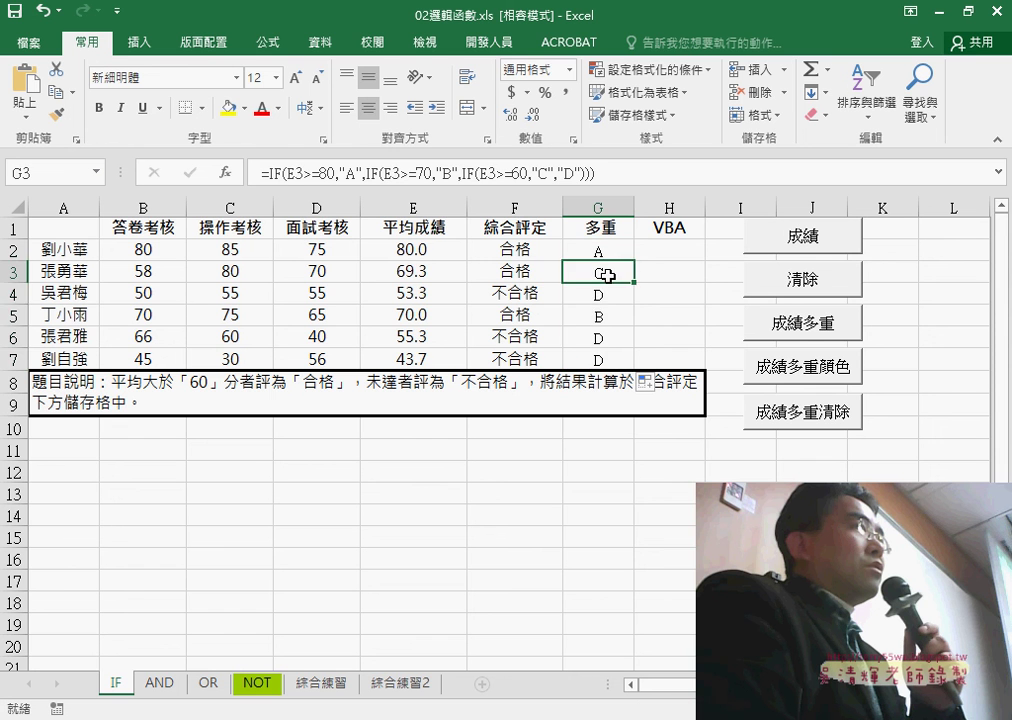
click(603, 295)
click(603, 316)
click(603, 338)
click(604, 358)
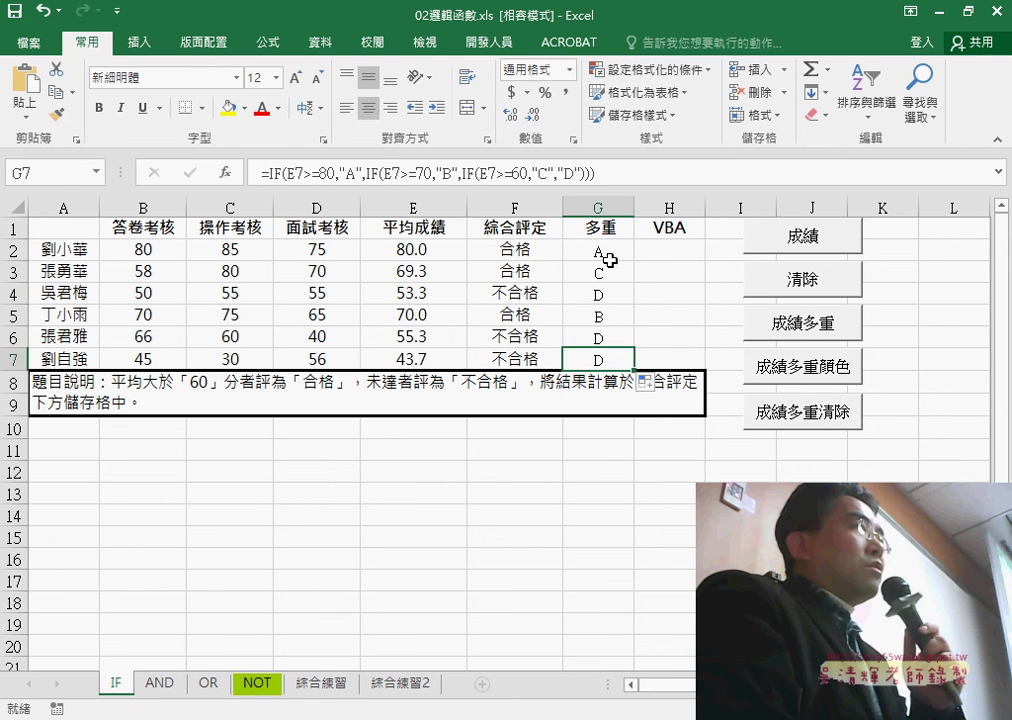
drag(609, 260, 609, 361)
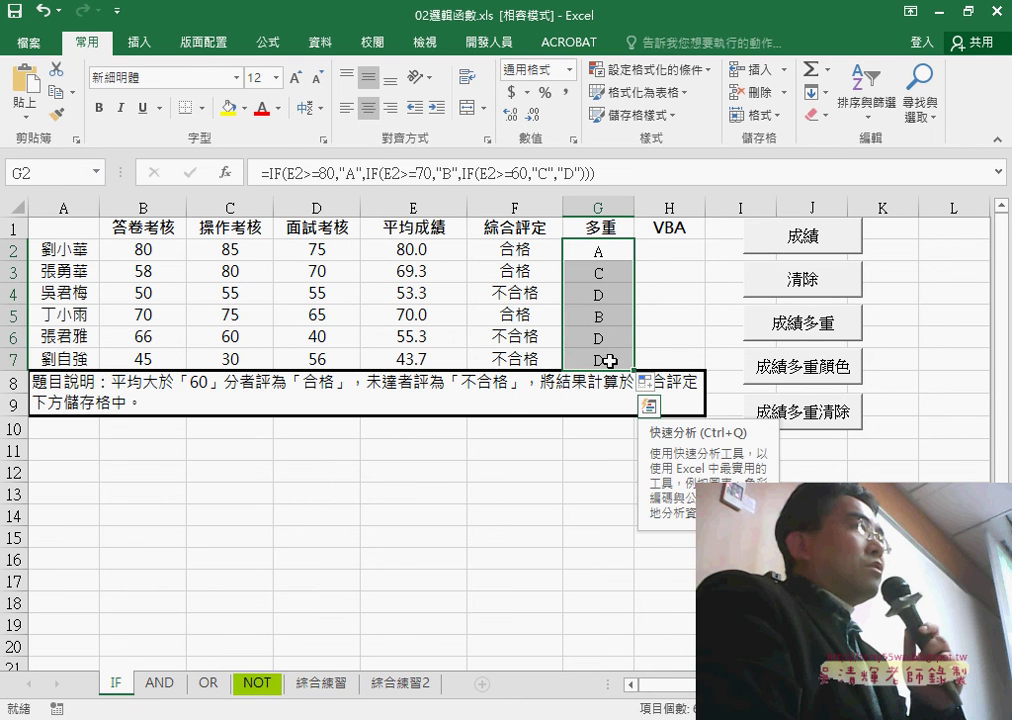
click(611, 254)
drag(262, 173, 681, 170)
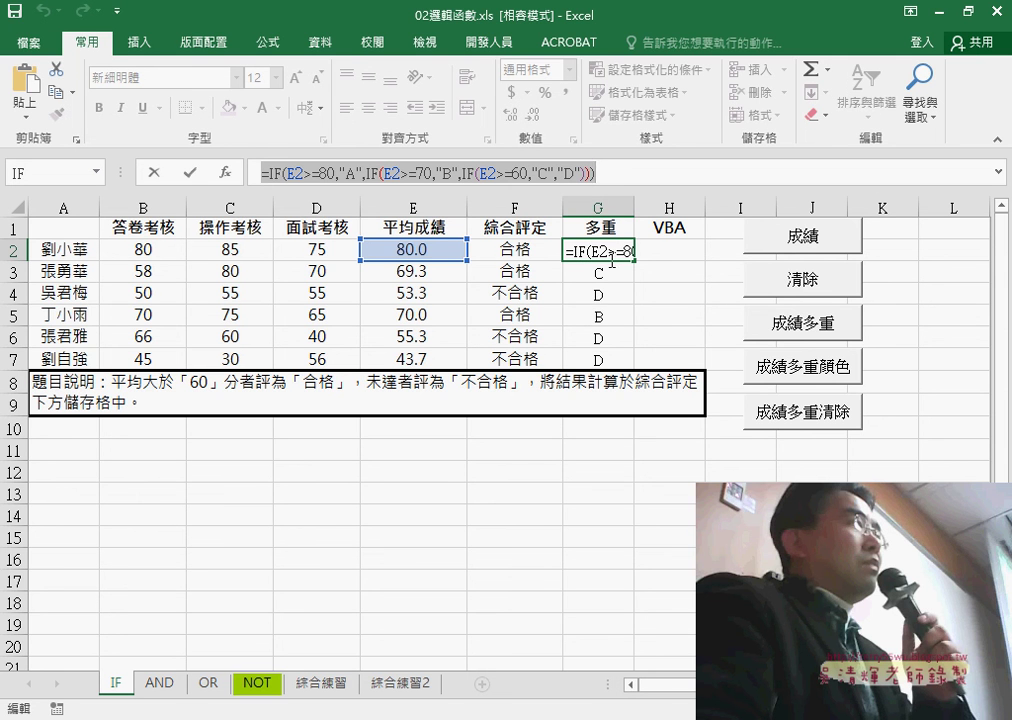
Confirm G2's nested IF grade formula, then select H2 in the VBA column
click(190, 172)
click(665, 250)
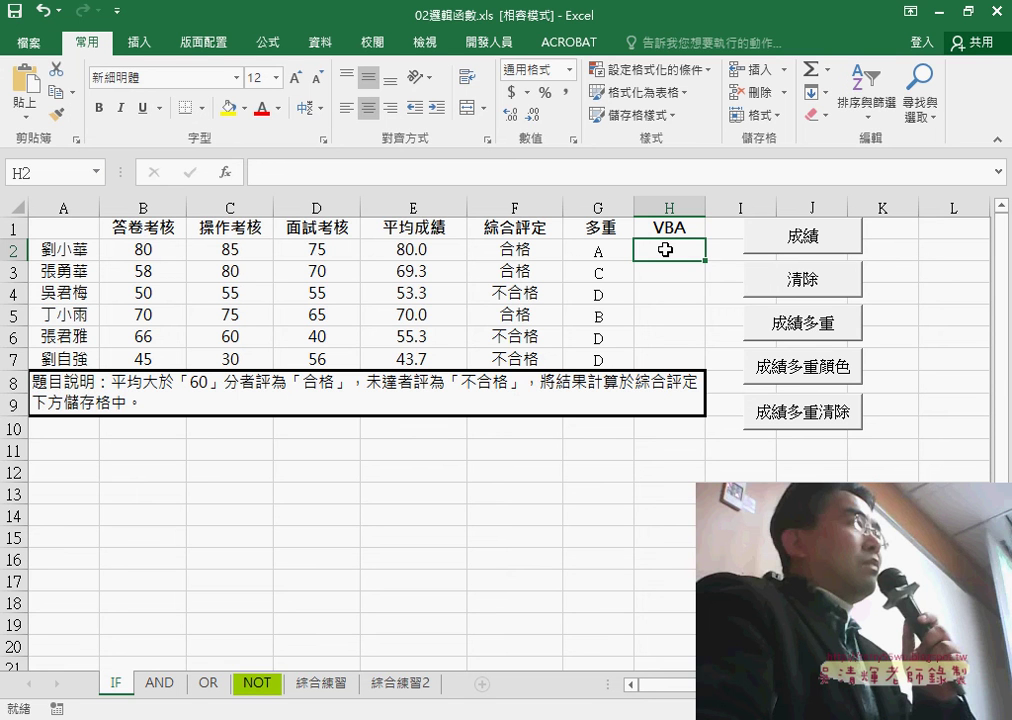
click(802, 243)
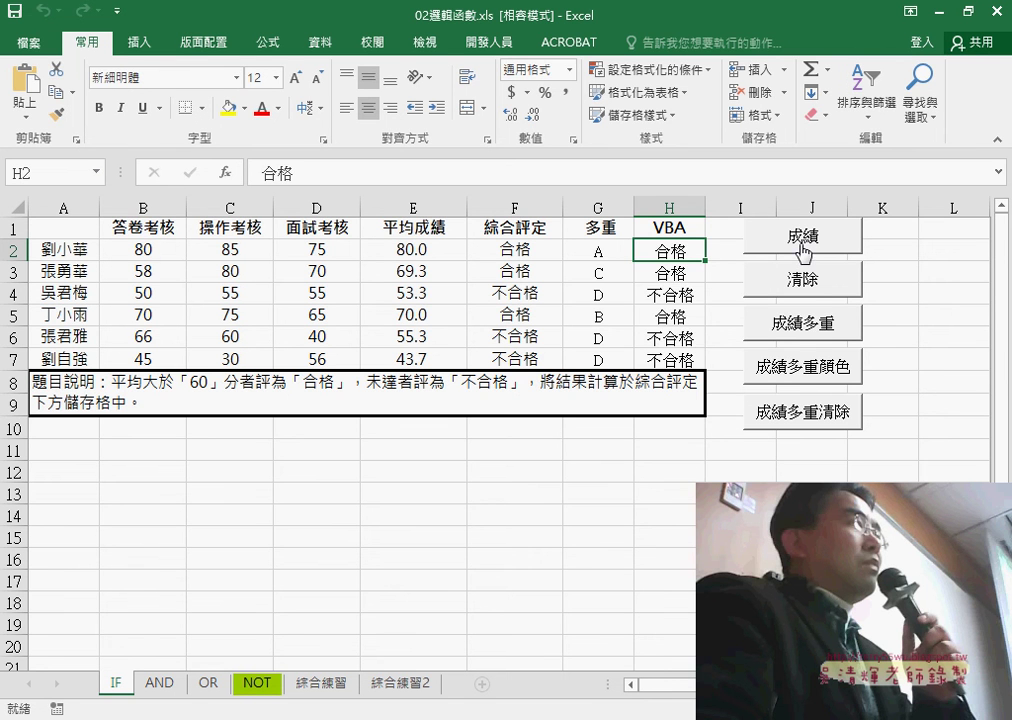
click(802, 281)
click(800, 326)
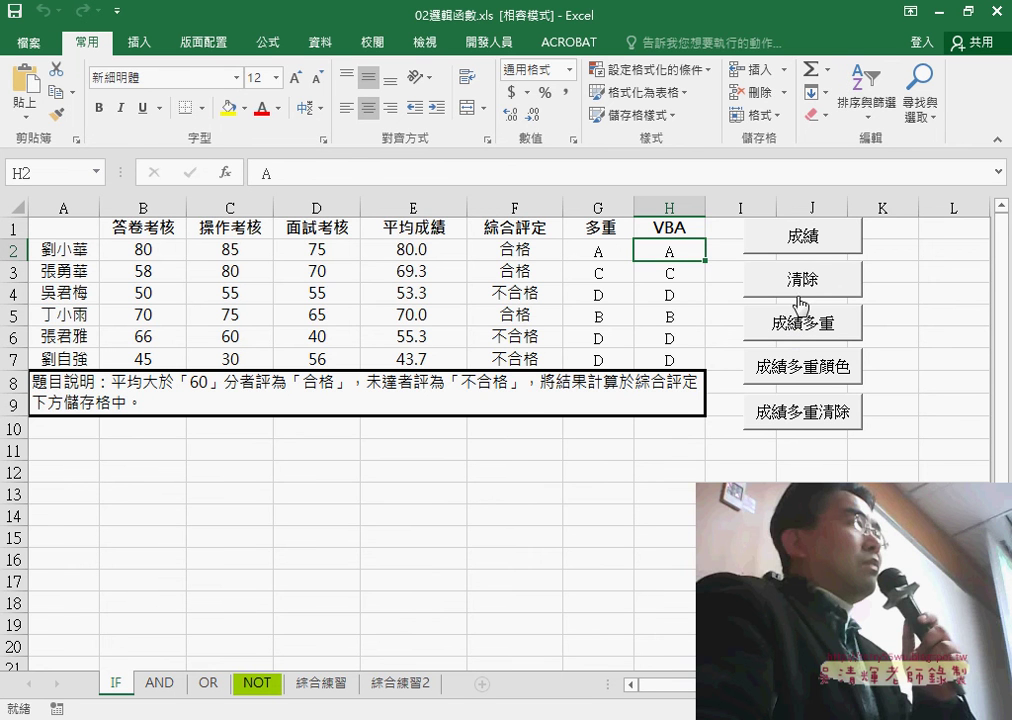
click(802, 281)
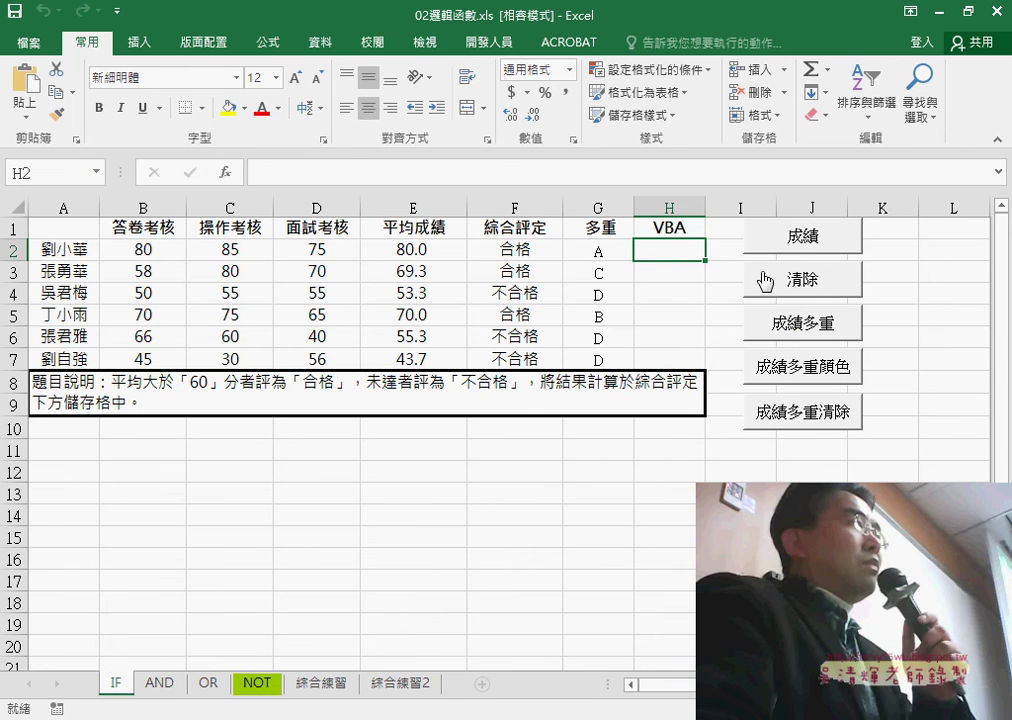
click(226, 172)
click(436, 372)
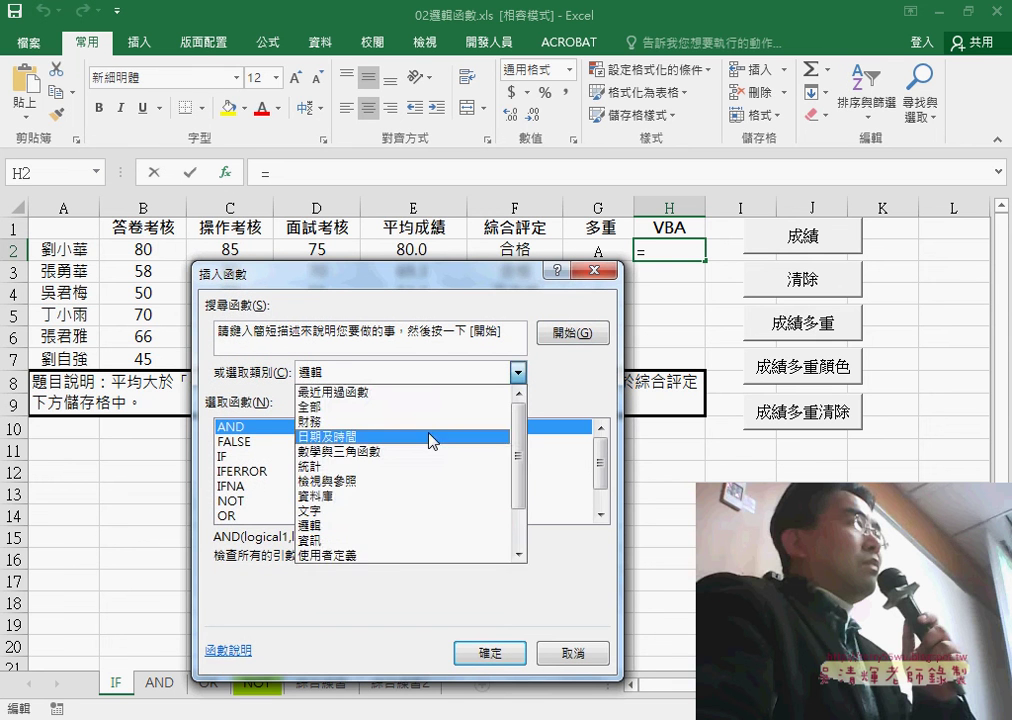
click(413, 555)
click(280, 443)
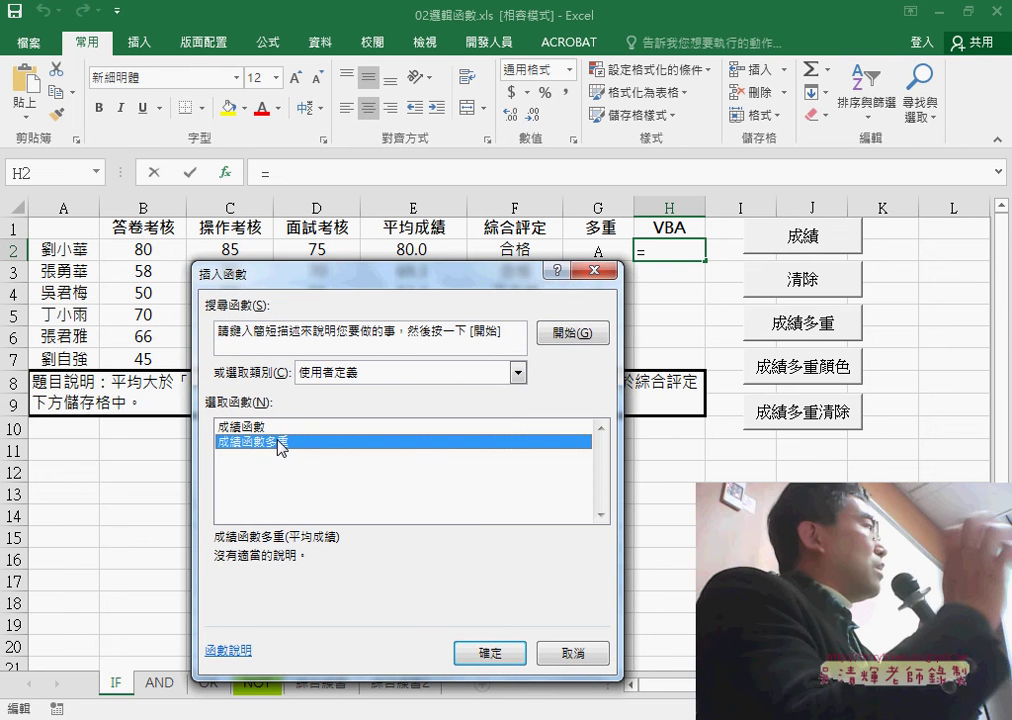
click(490, 652)
click(422, 245)
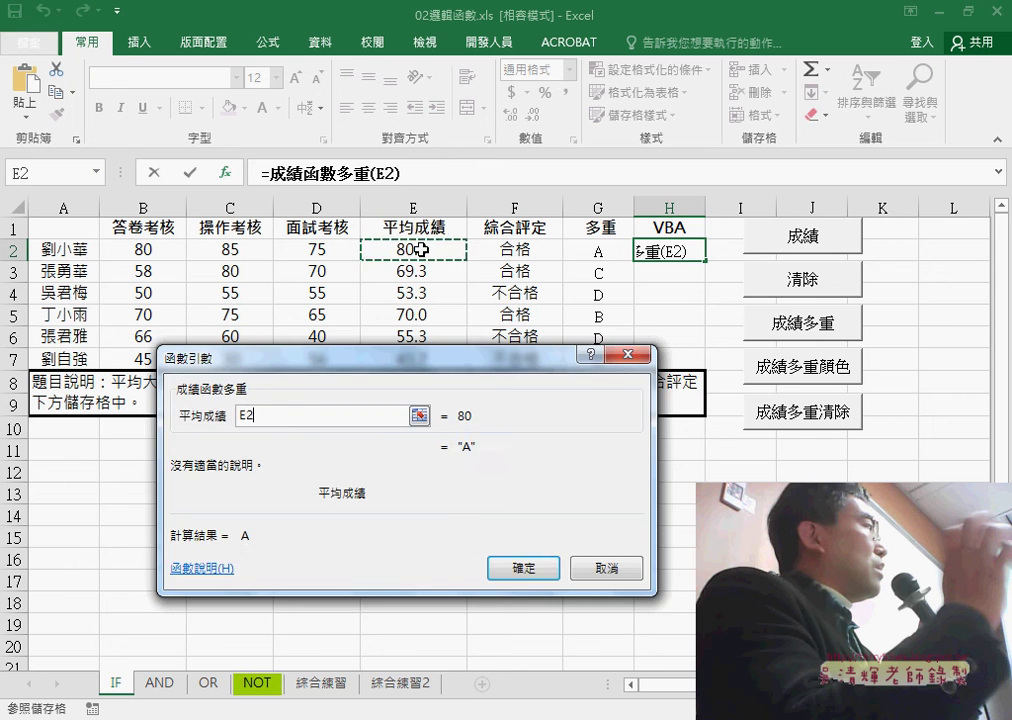
click(524, 570)
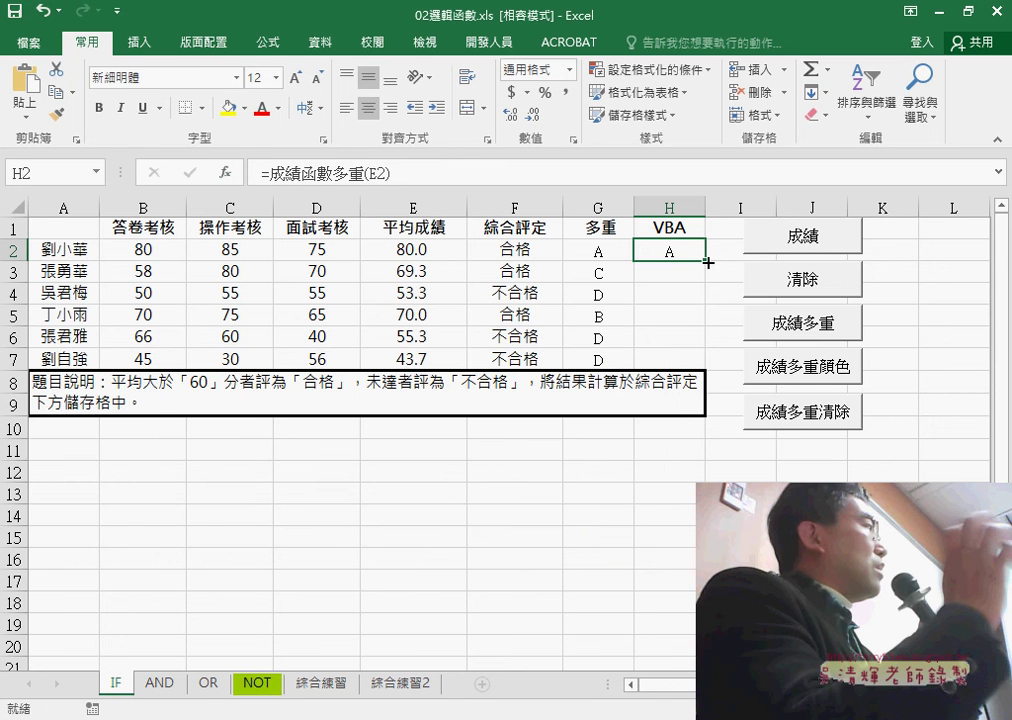
drag(706, 260, 712, 372)
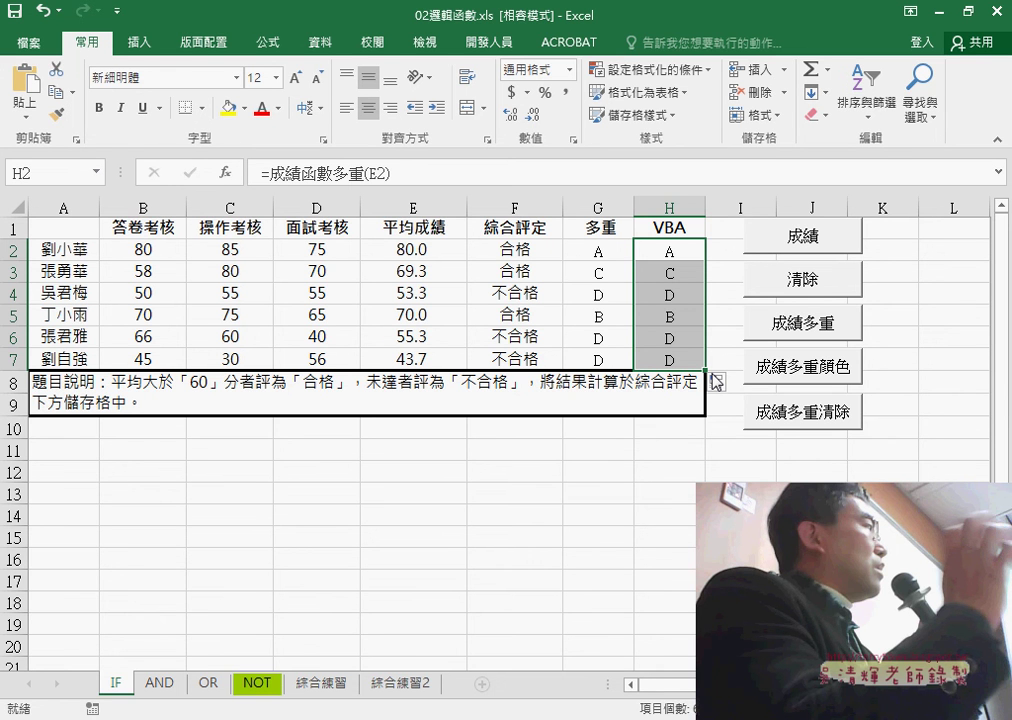
click(803, 284)
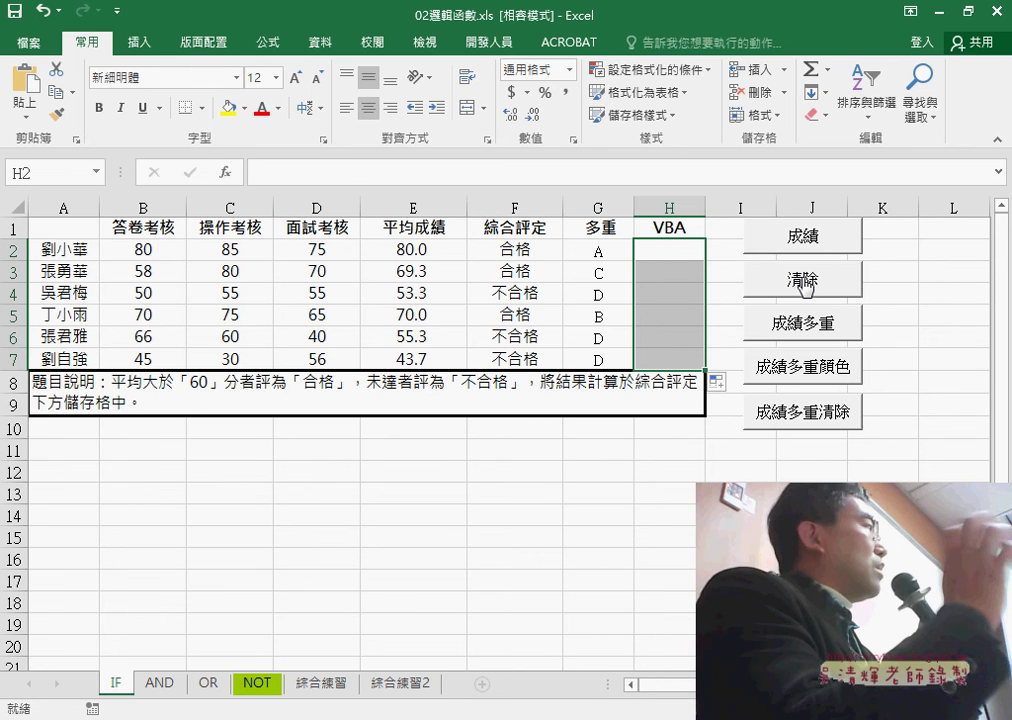
click(669, 249)
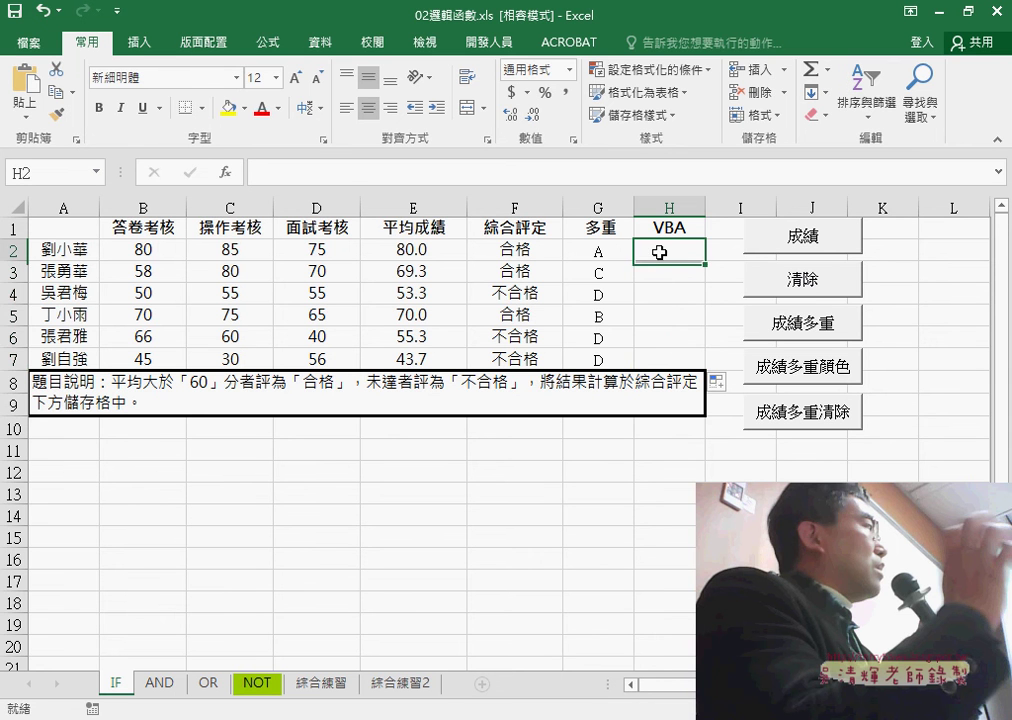
click(226, 176)
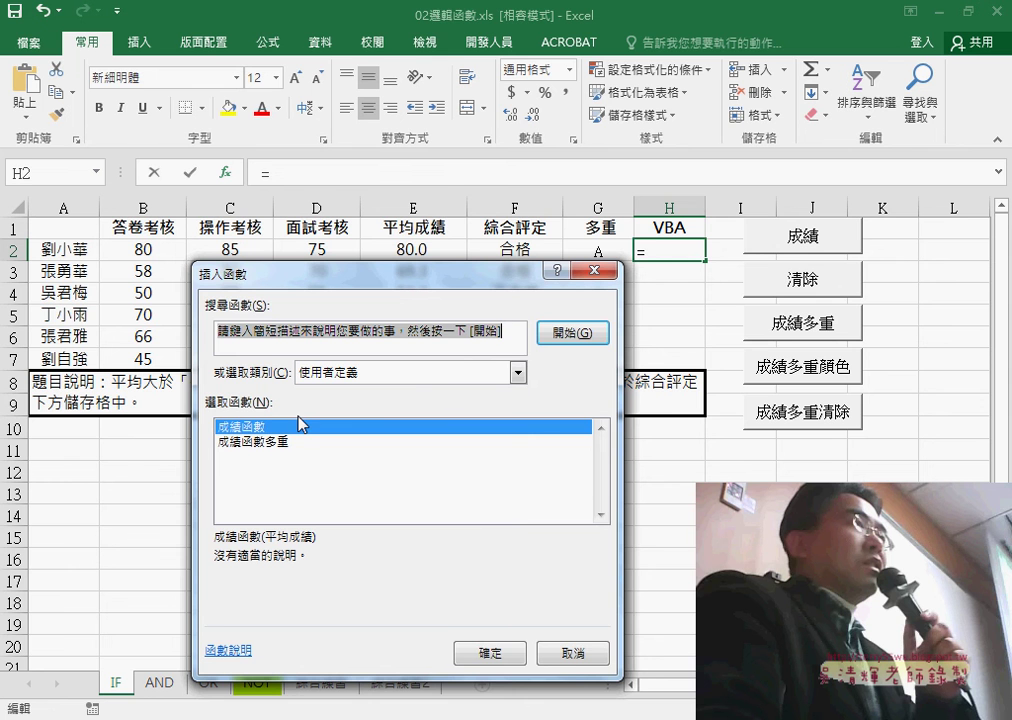
click(573, 653)
drag(512, 250, 512, 358)
drag(598, 250, 600, 360)
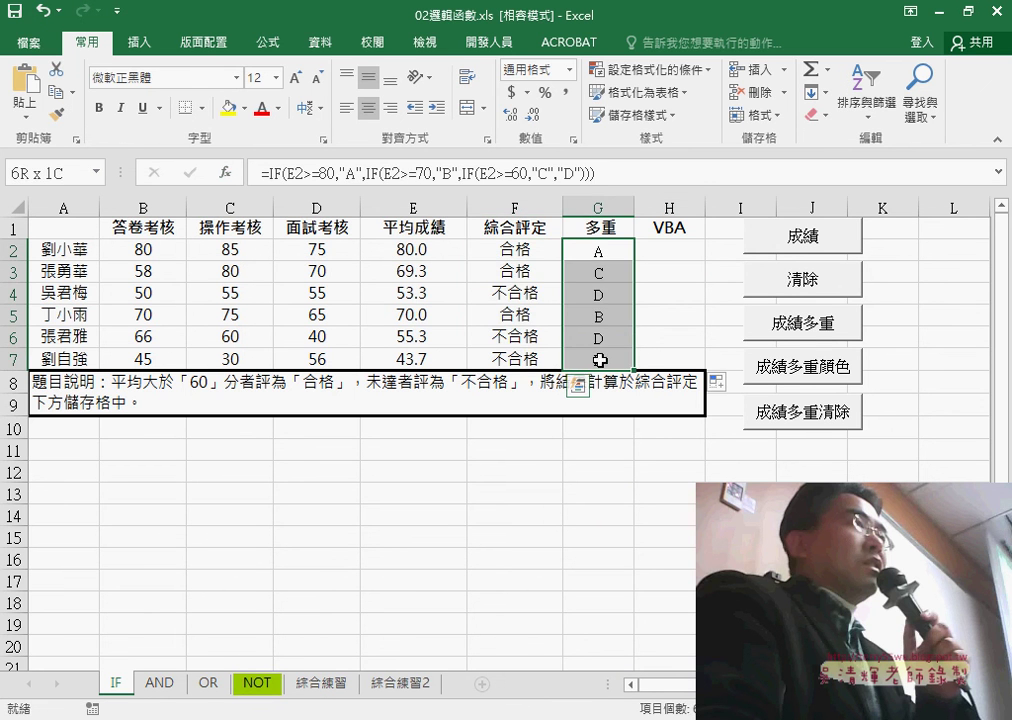
click(679, 251)
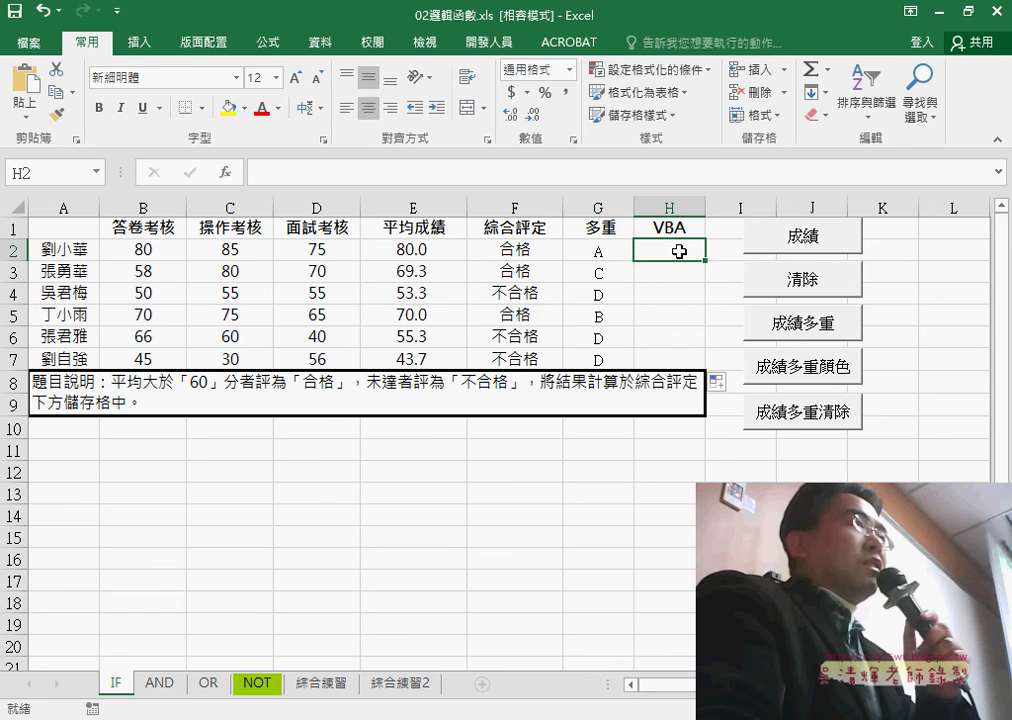
Use the 成績, 清除 and 成績多重 buttons until H2:H7 shows A, C, D, B, D, D
click(795, 243)
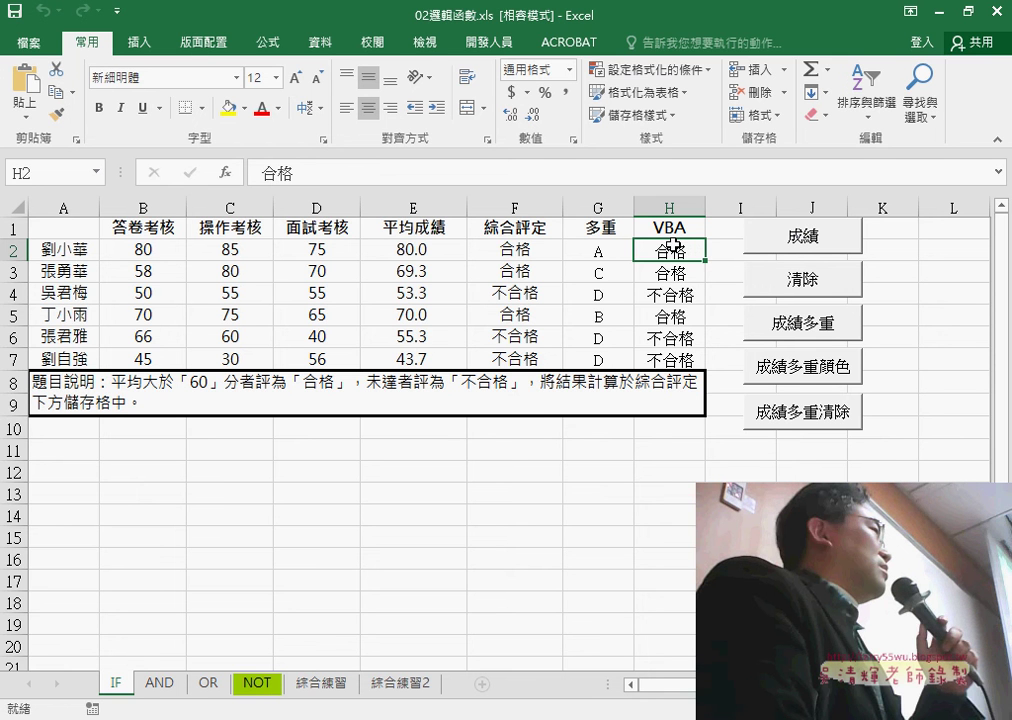
click(758, 275)
click(784, 330)
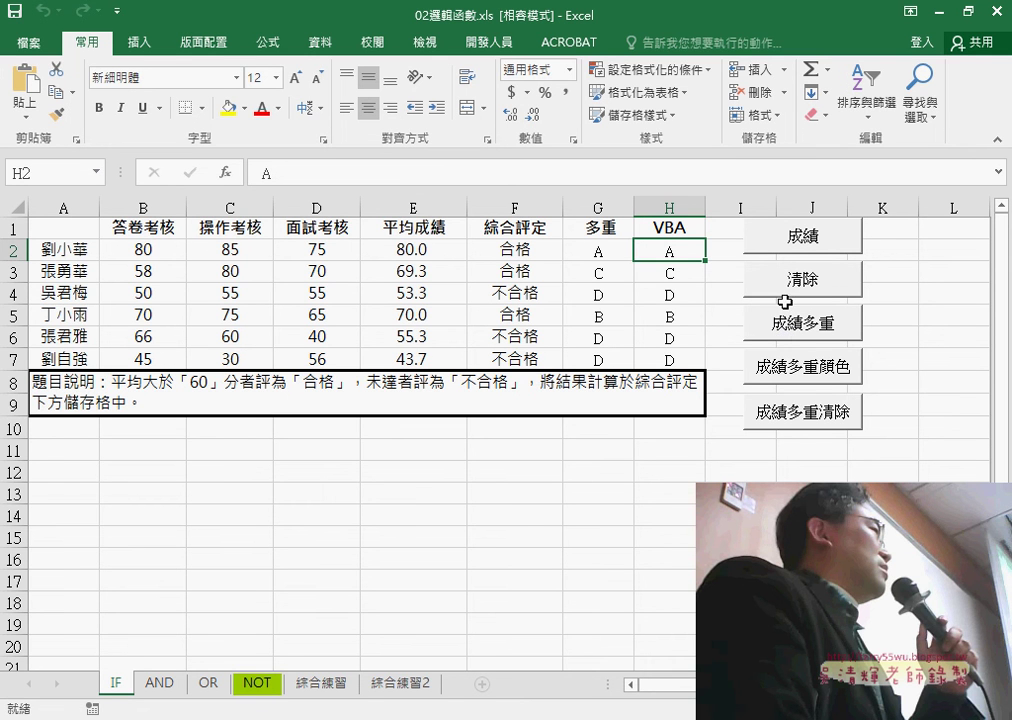
click(795, 280)
click(790, 332)
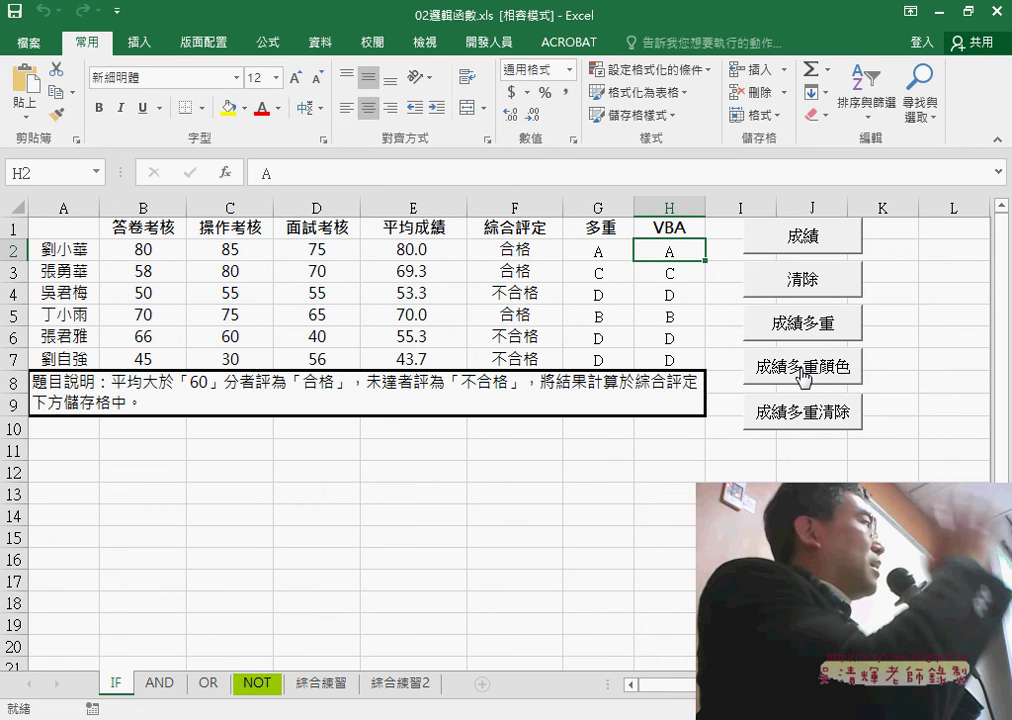
Apply 成績多重顏色, then check the yellow-filled B in H5, red-bordered C in H3, red D in H4
click(803, 370)
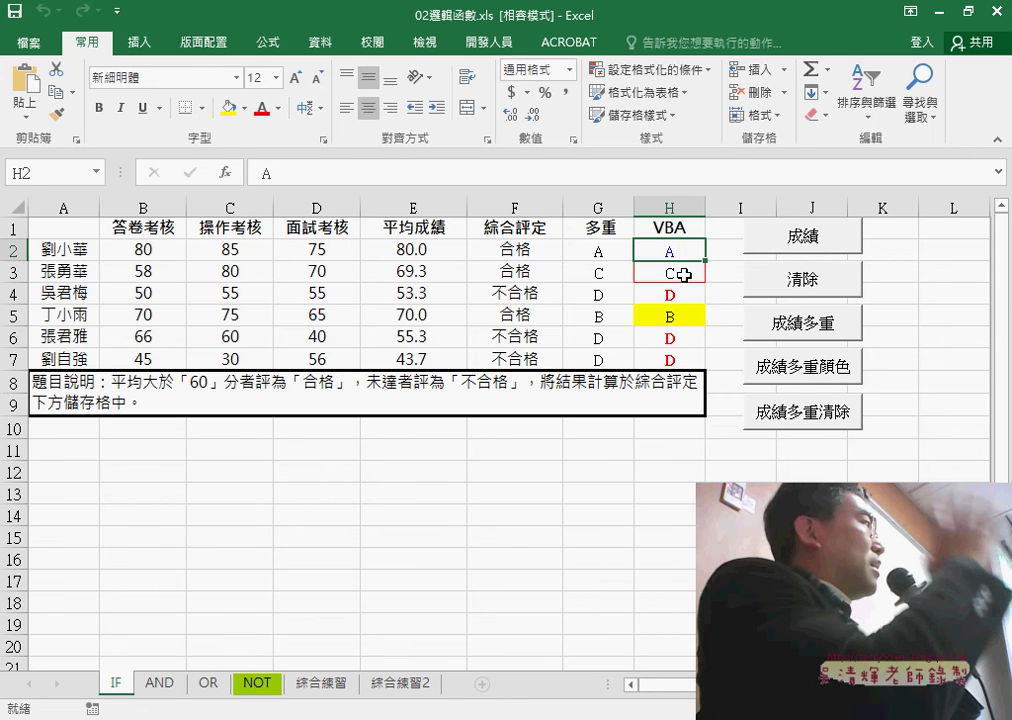
click(673, 317)
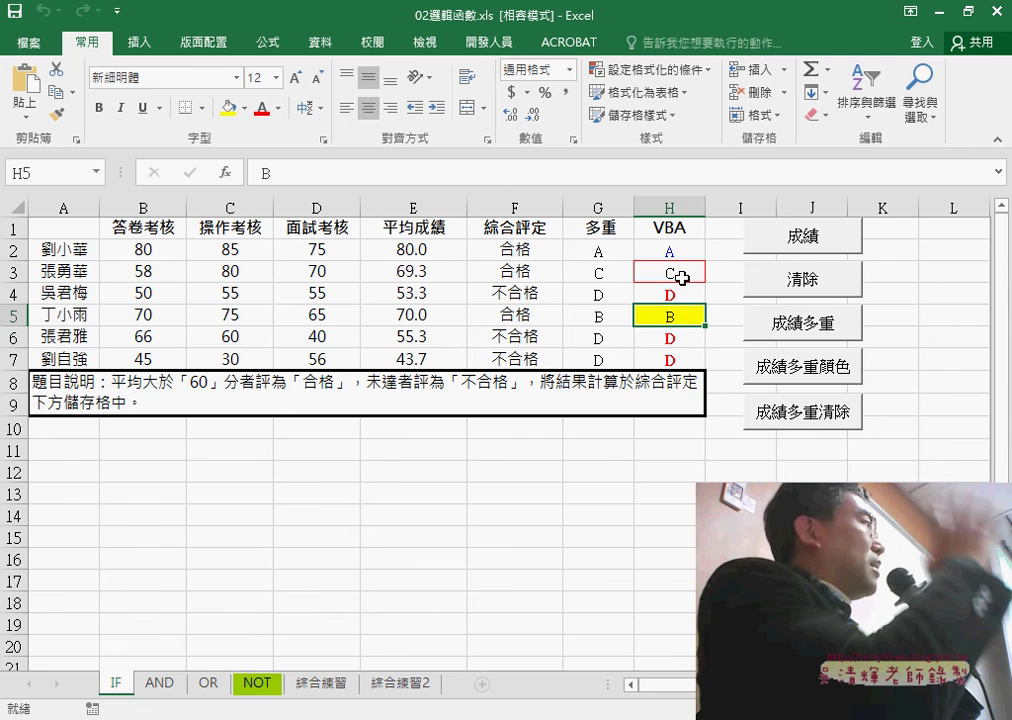
click(681, 273)
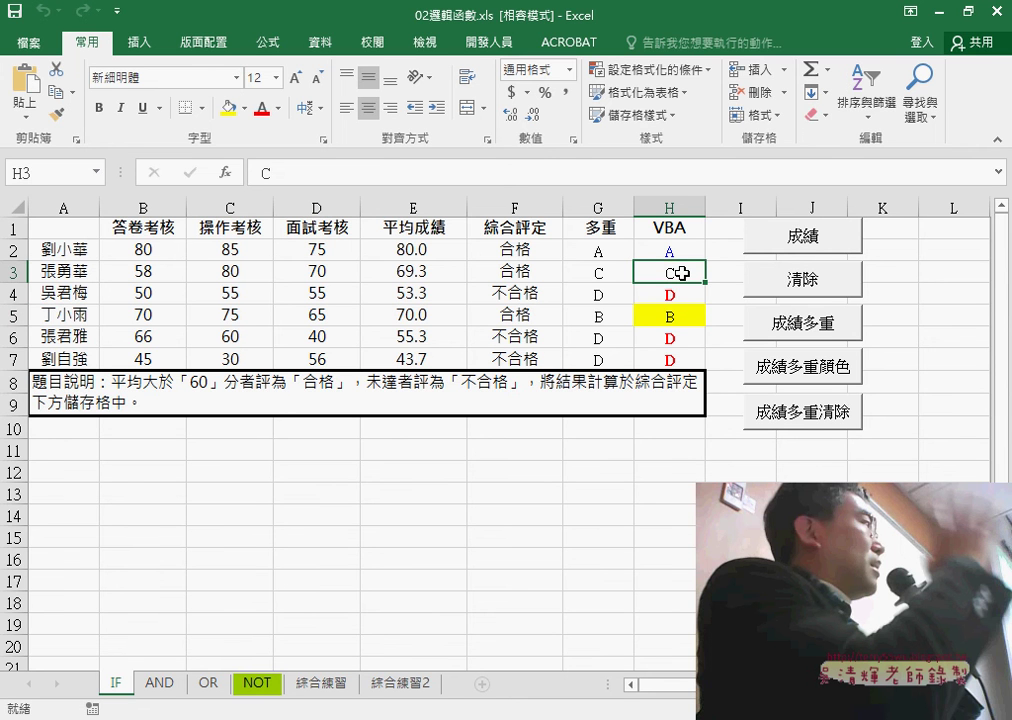
click(677, 290)
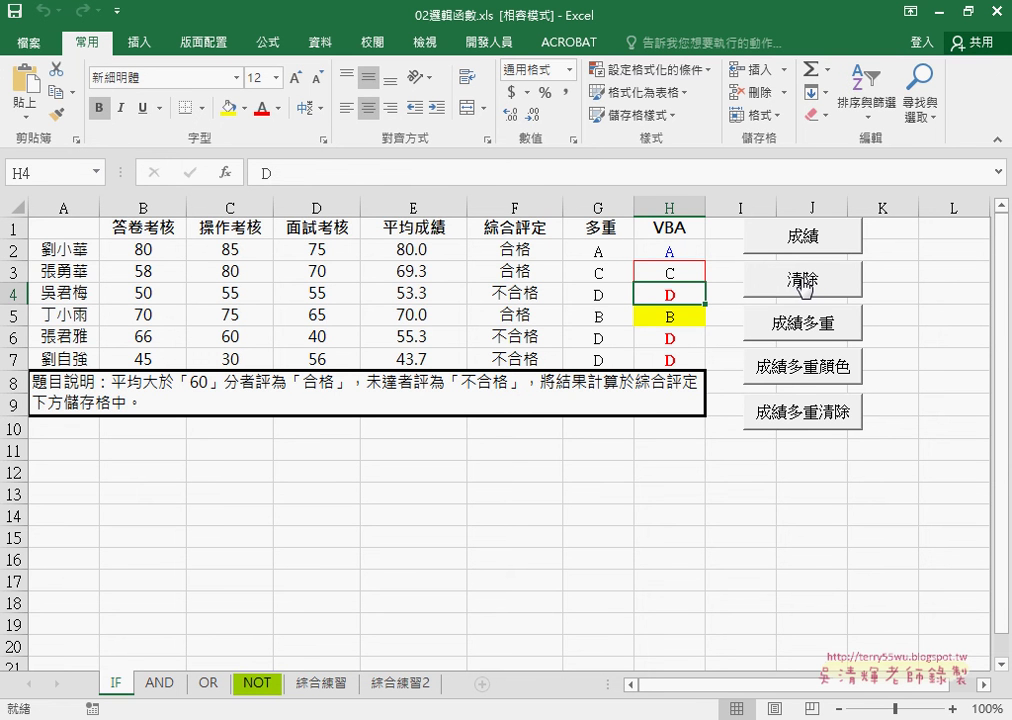
Clear H2:H7, reapply the coloured grades, then wipe them with 成績多重清除 and reselect H2
click(803, 284)
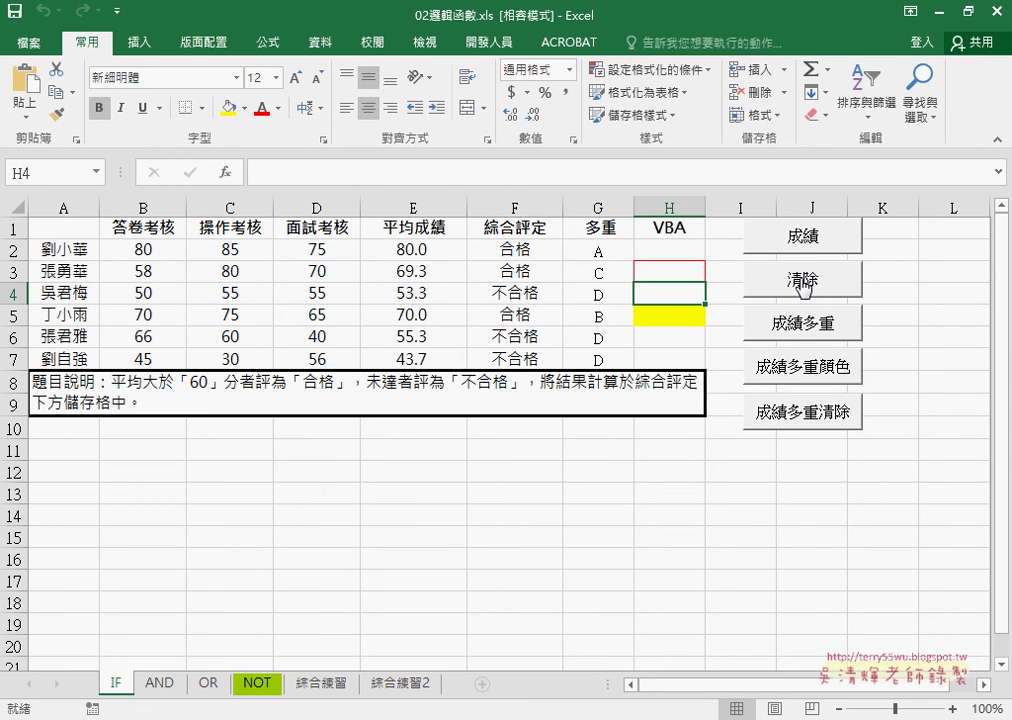
click(780, 366)
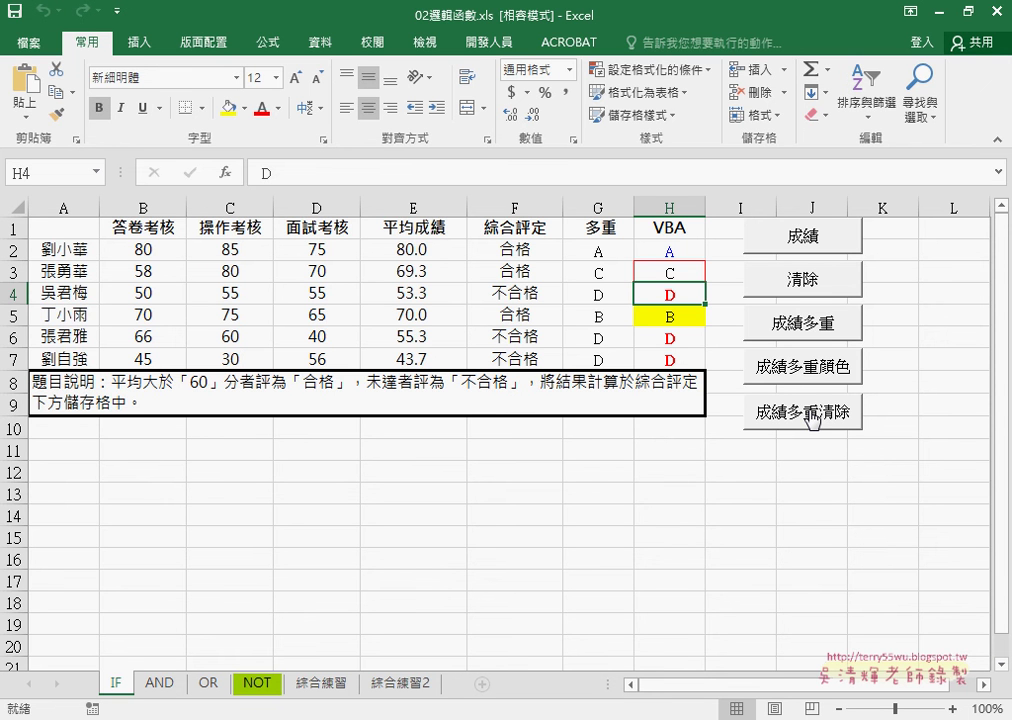
click(810, 418)
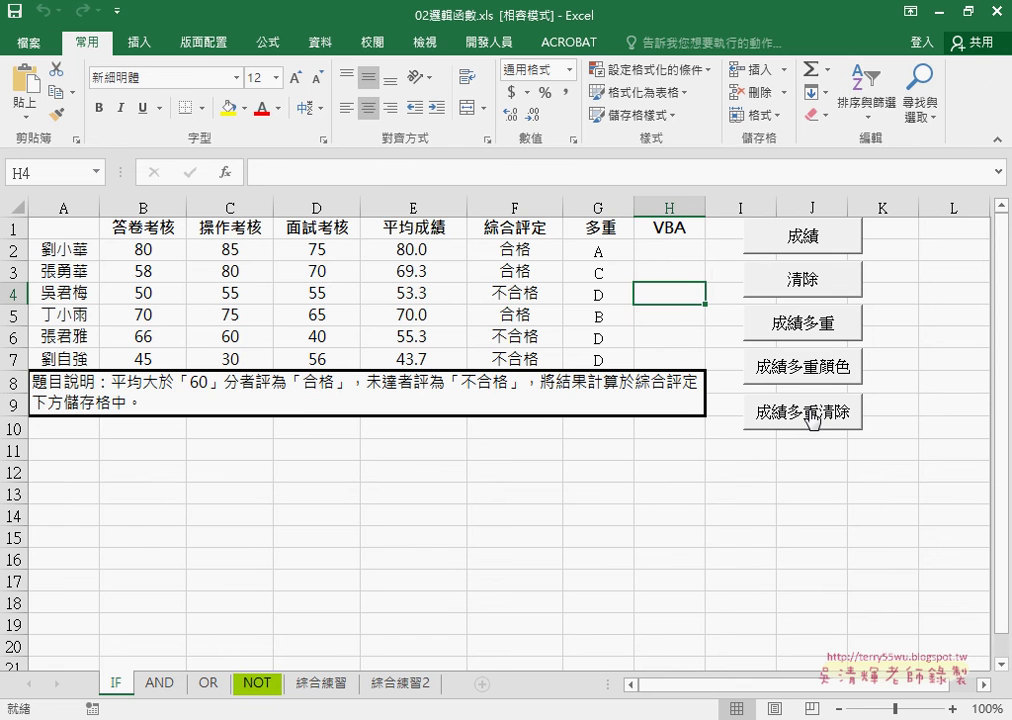
click(731, 542)
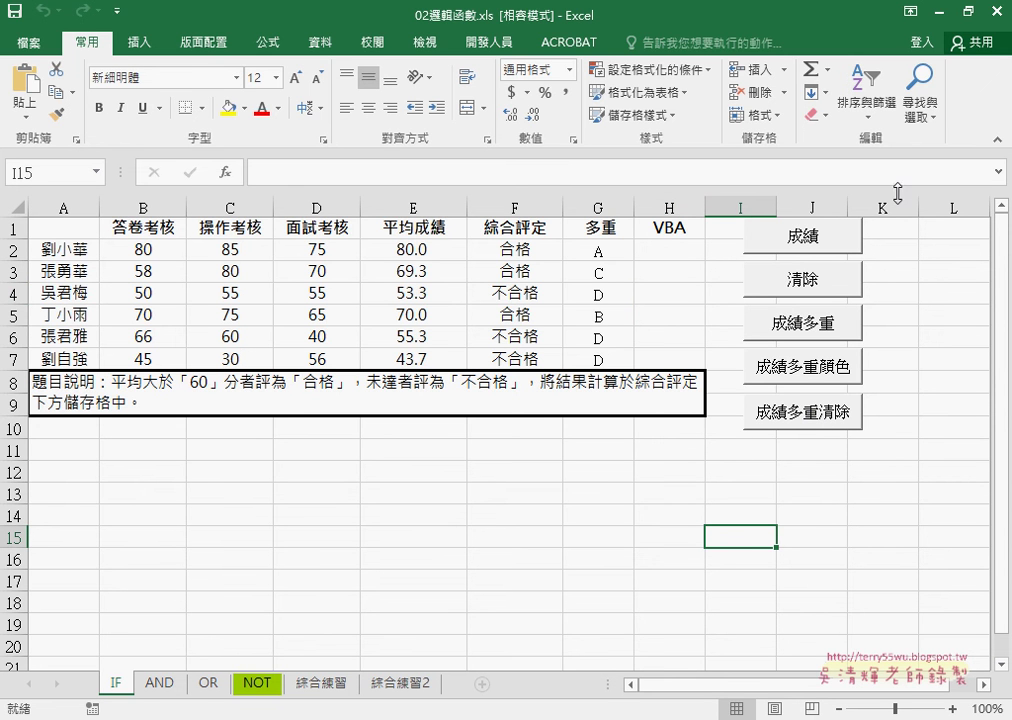
click(673, 249)
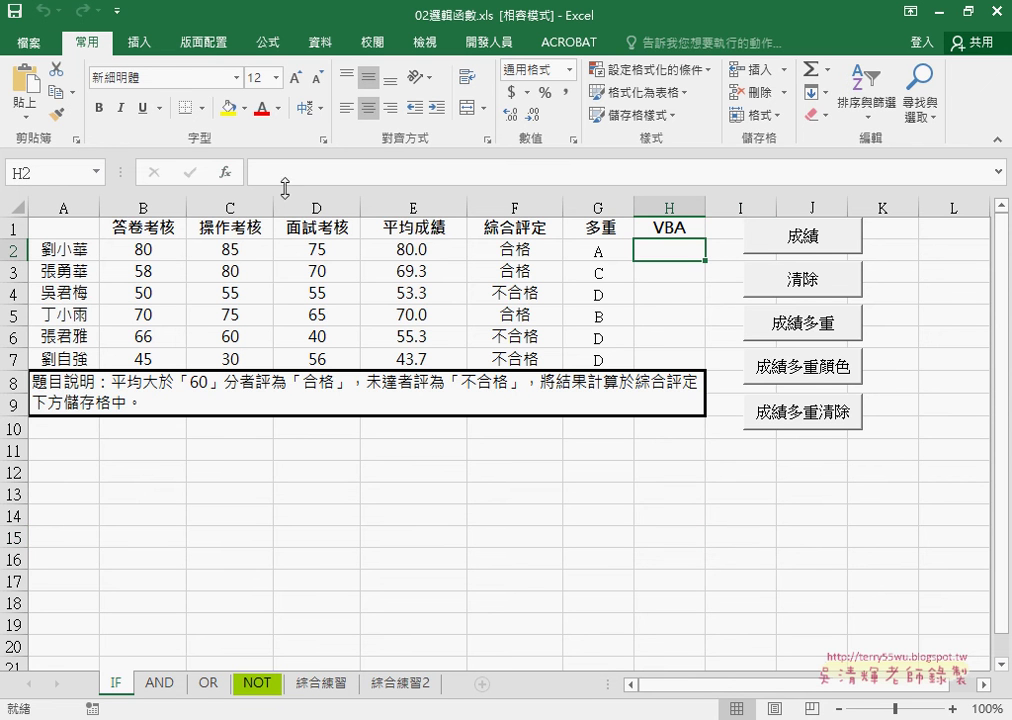